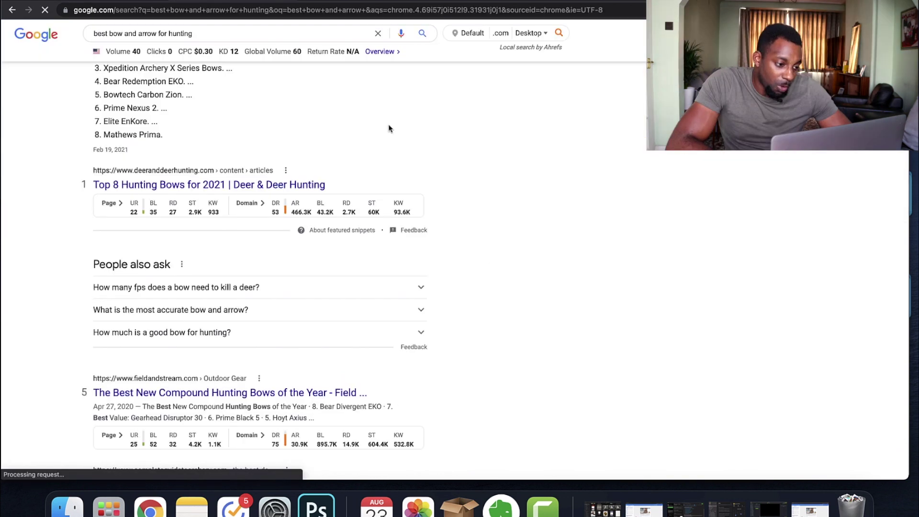
Scan the search results for "best bow and arrow for hunting" and compare the Domain Ratings of the ranking sites.
scroll(389, 128, "down", 3)
scroll(389, 127, "down", 15)
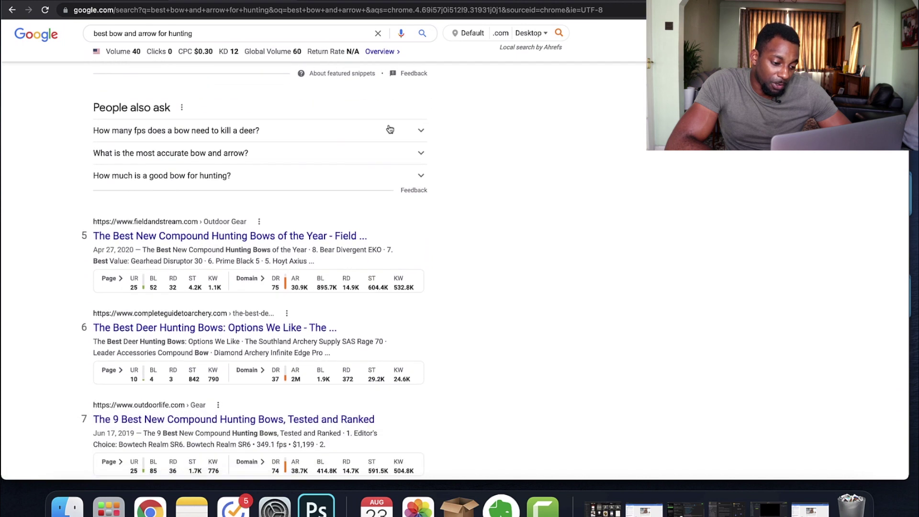
scroll(389, 128, "down", 10)
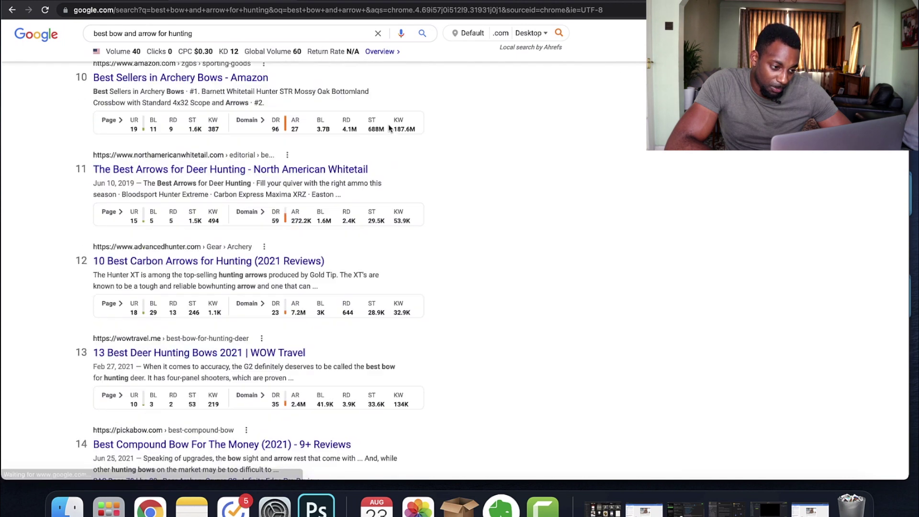
scroll(389, 127, "down", 6)
scroll(389, 127, "up", 2)
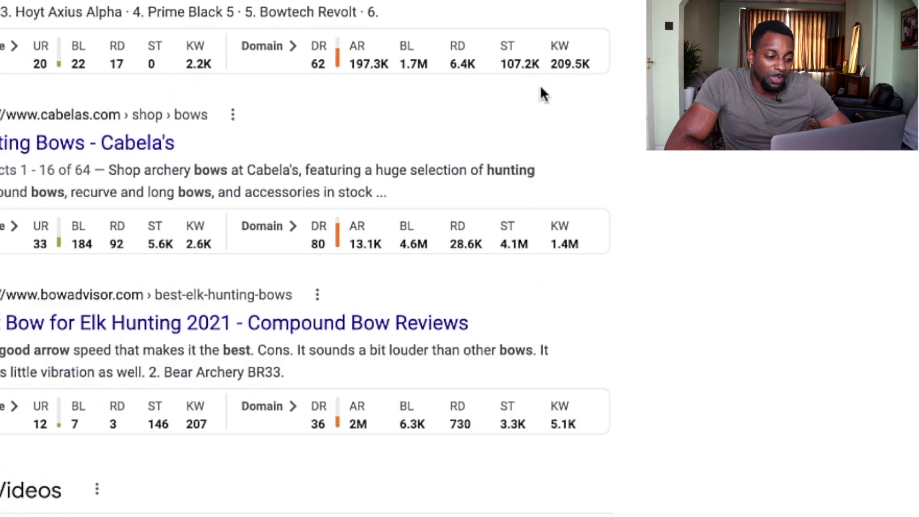
scroll(543, 93, "up", 5)
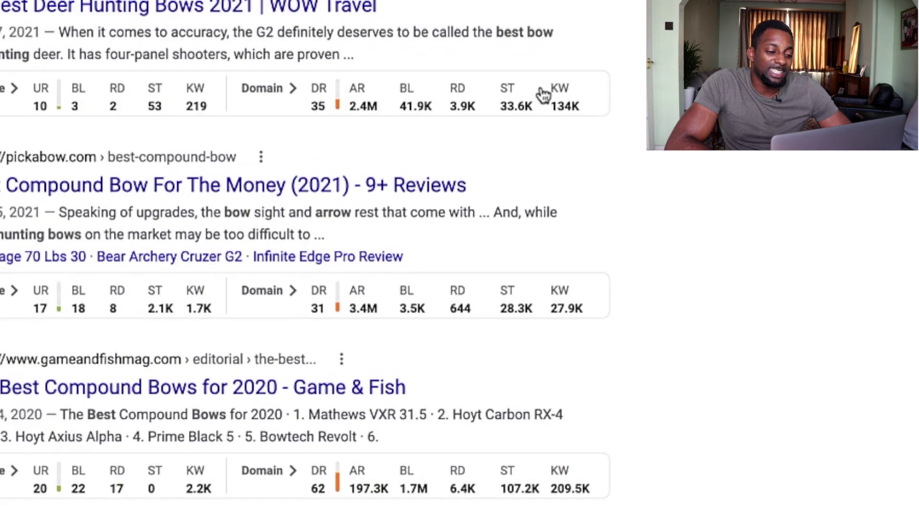
scroll(440, 196, "up", 2)
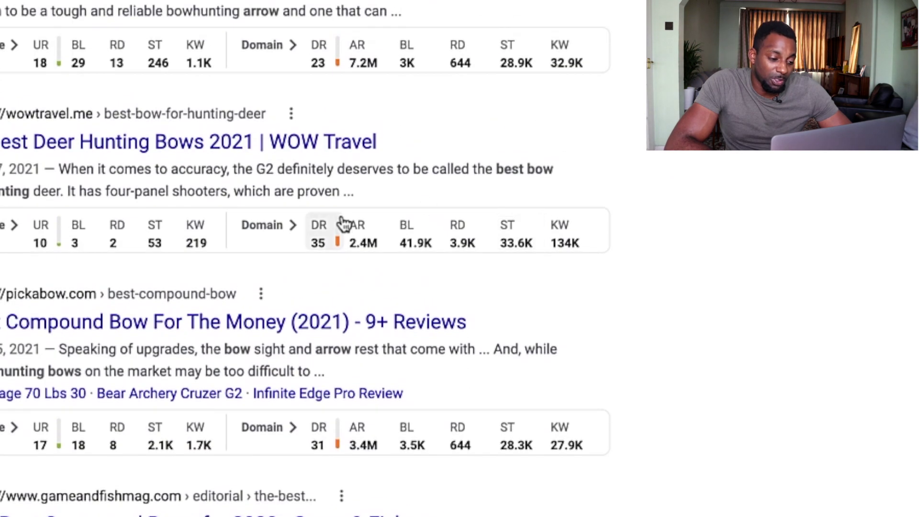
scroll(408, 50, "up", 3)
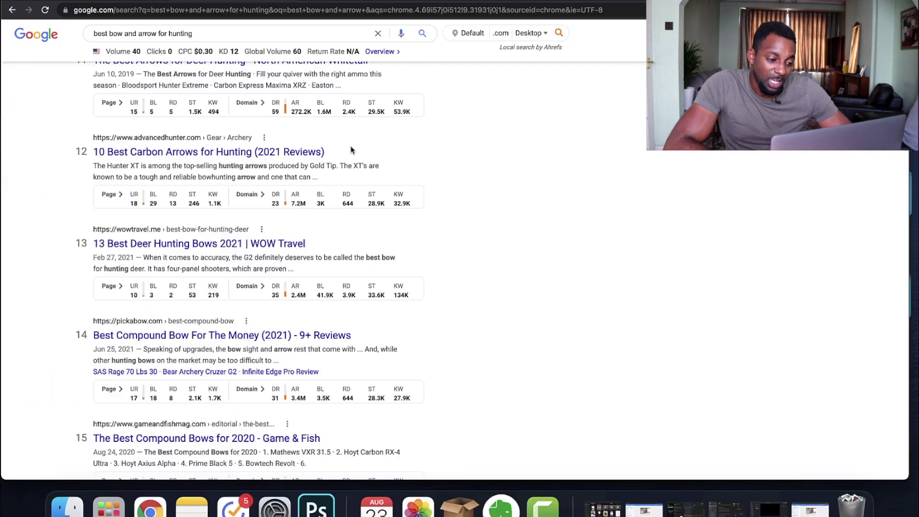
mouse_move(280, 196)
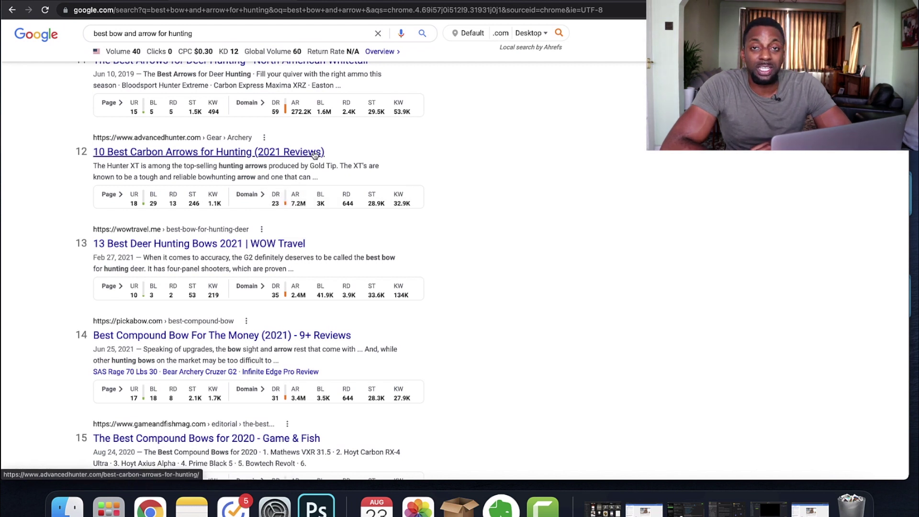
scroll(271, 157, "up", 4)
scroll(275, 102, "up", 1)
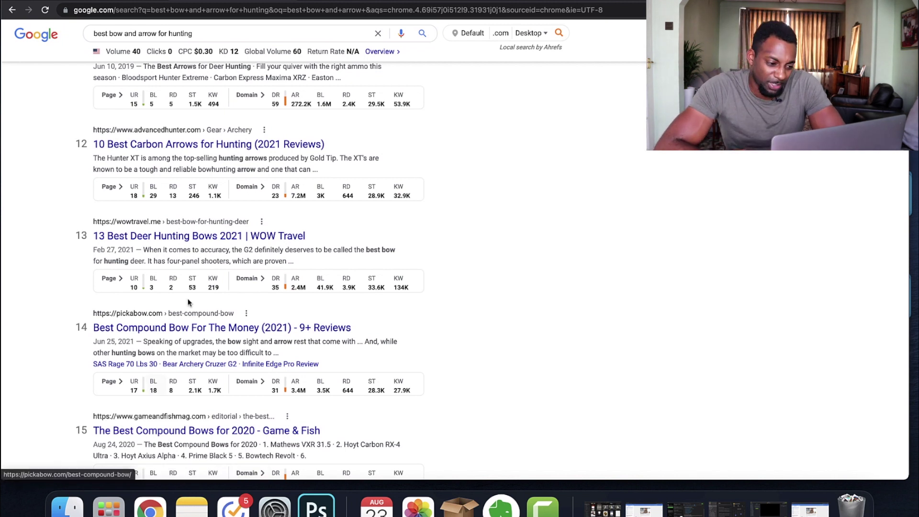
scroll(290, 242, "down", 5)
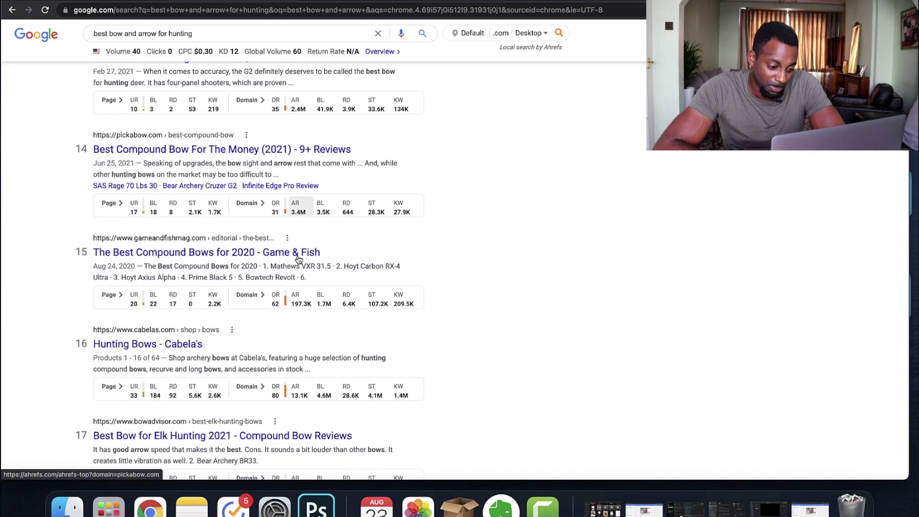
scroll(298, 259, "up", 1)
scroll(278, 196, "up", 3)
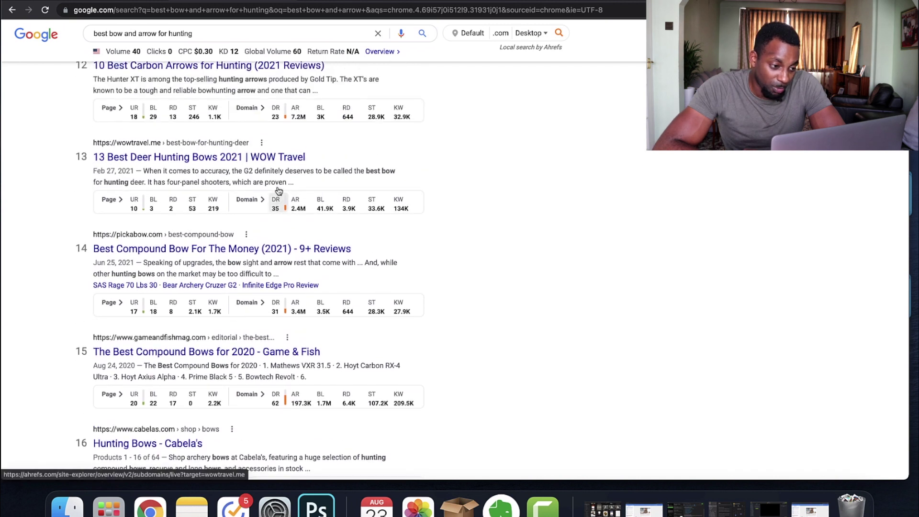
scroll(278, 190, "up", 1)
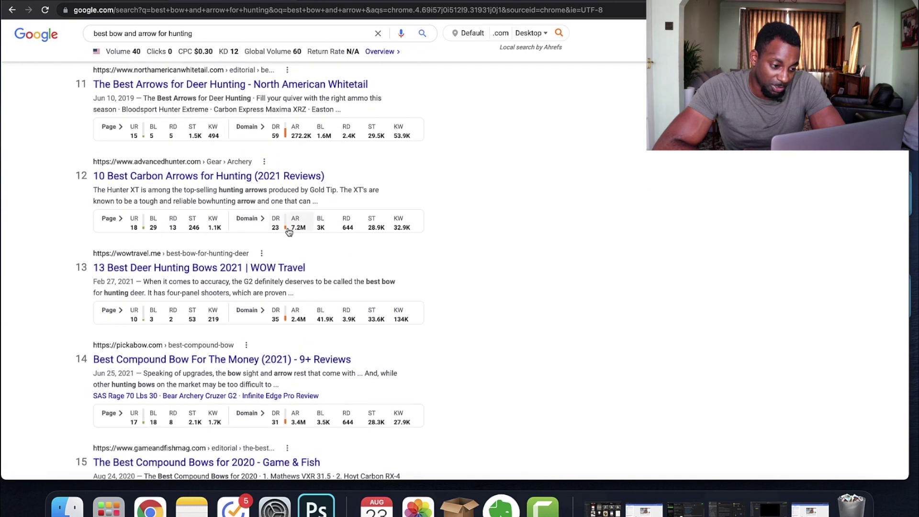
Open the Archery Dude article on arrows for longbows and look up its root domain, archerydude.com, in Ahrefs Site Explorer.
scroll(302, 240, "down", 15)
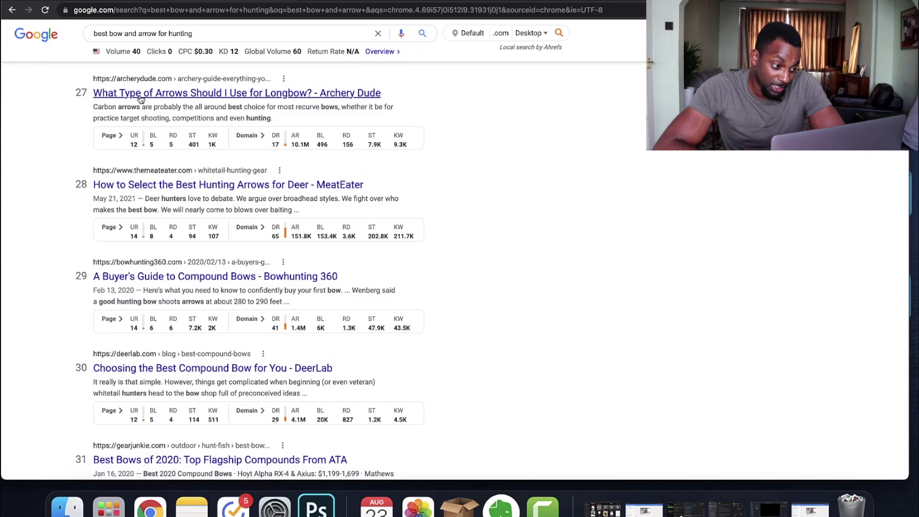
left_click(235, 94)
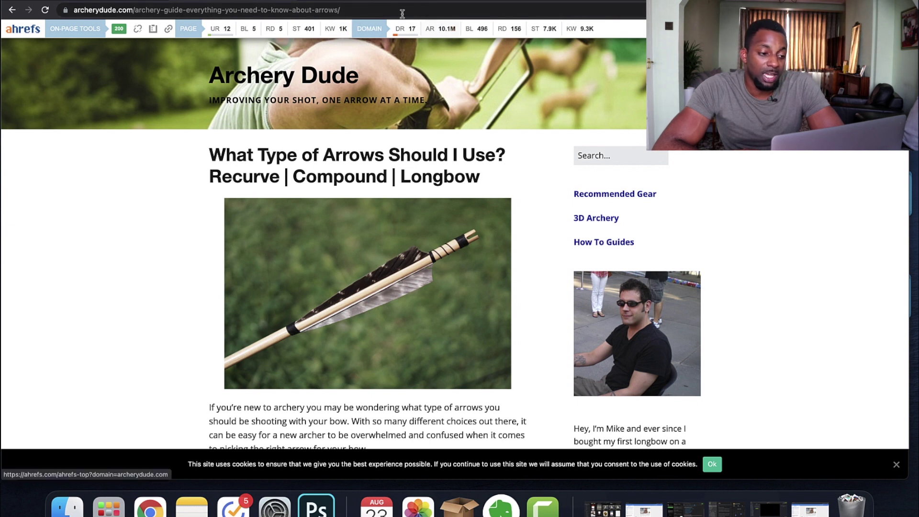
left_click_drag(135, 10, 63, 11)
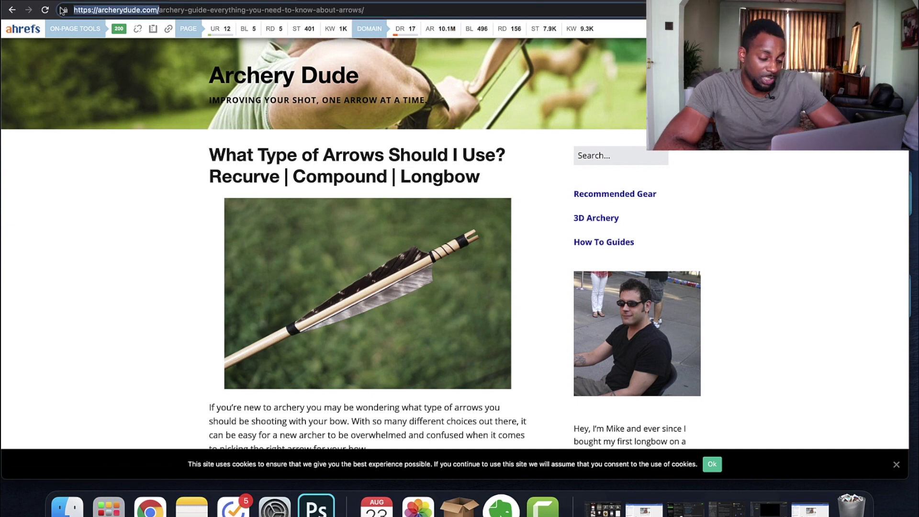
key("ctrl+Tab")
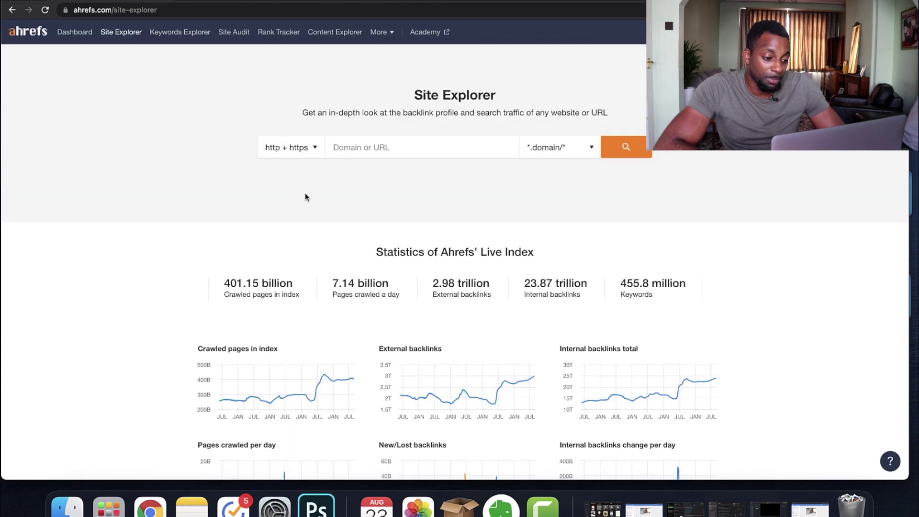
left_click(619, 158)
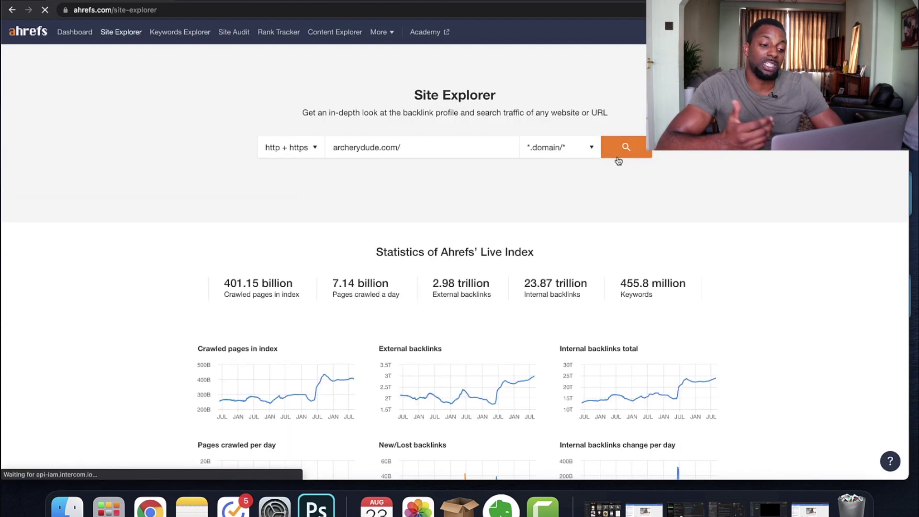
Examine the referring domains, referring pages and Domain Rating history in archerydude.com's backlink profile.
scroll(598, 191, "down", 2)
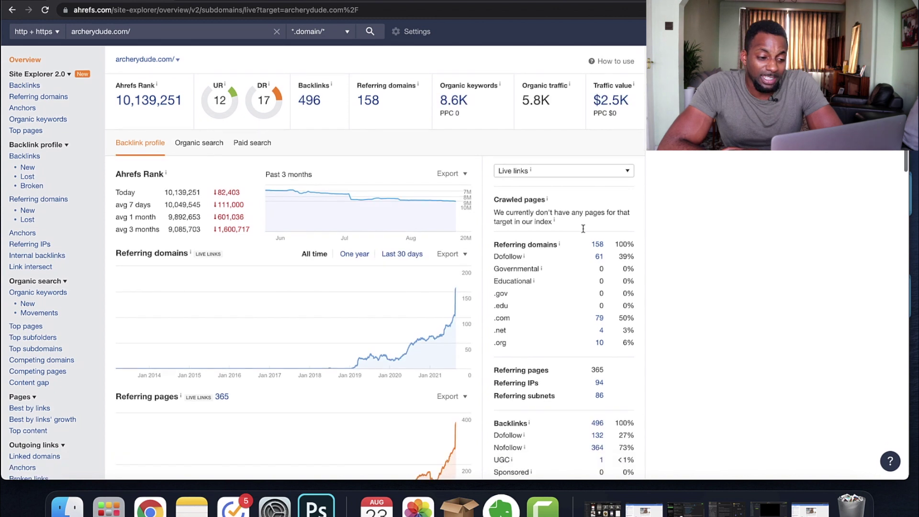
scroll(584, 232, "down", 10)
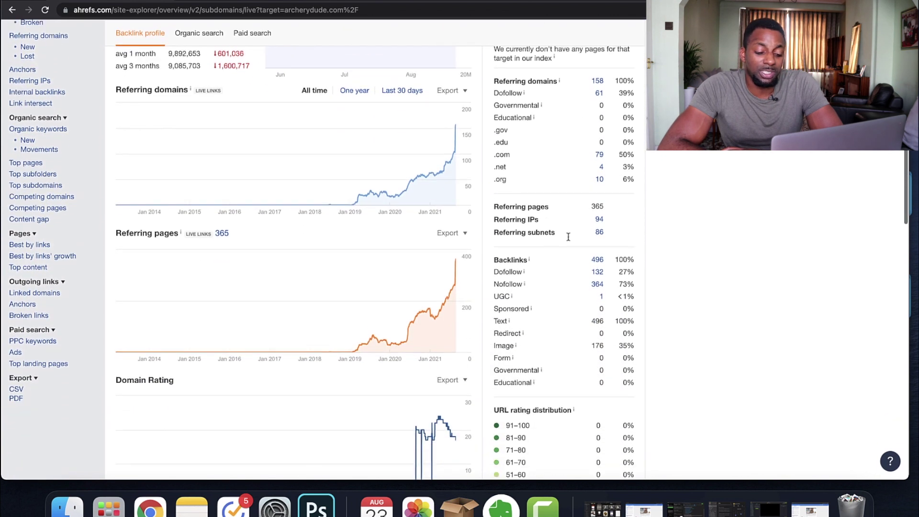
scroll(550, 268, "up", 5)
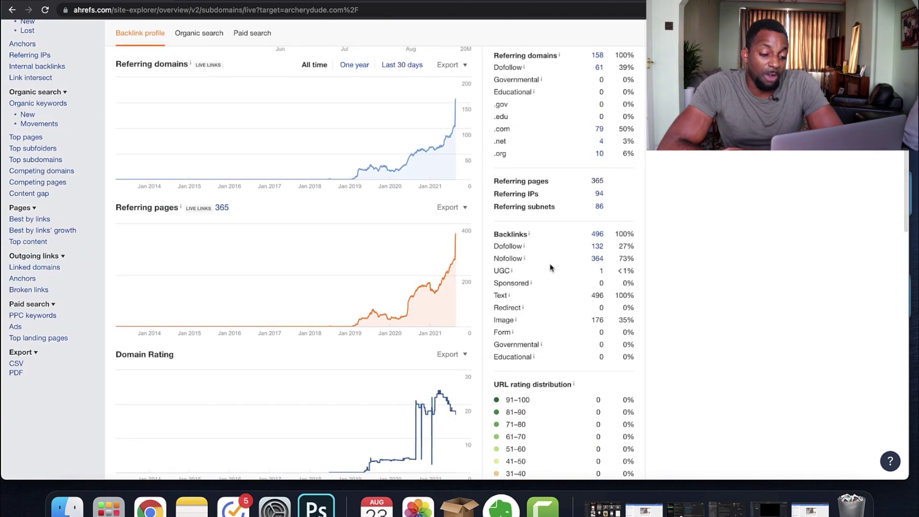
scroll(478, 237, "up", 1)
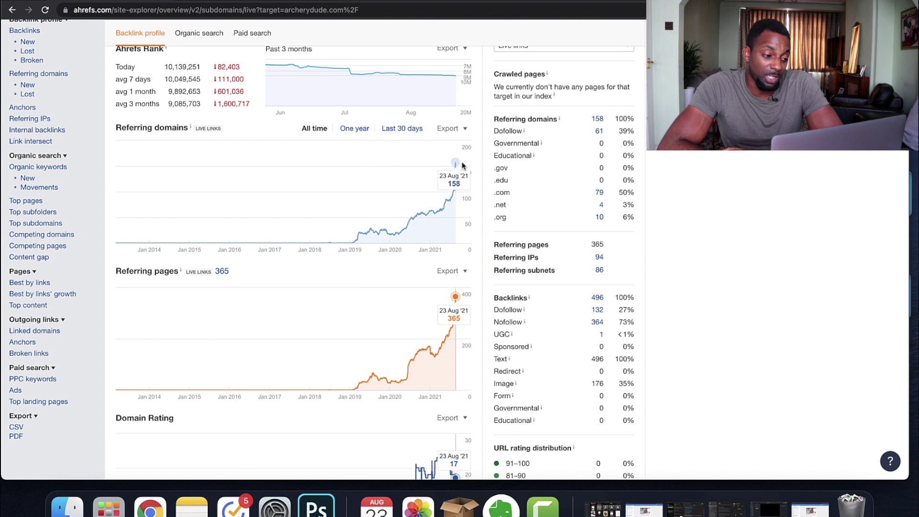
scroll(463, 166, "up", 1)
scroll(311, 188, "up", 5)
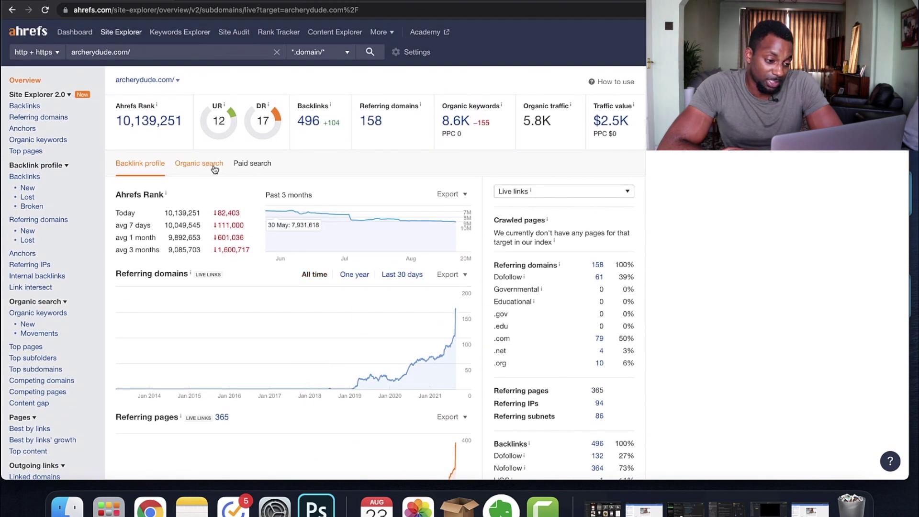
Open the organic search overview for archerydude.com and review its traffic, keywords, traffic value and competitors.
left_click(214, 169)
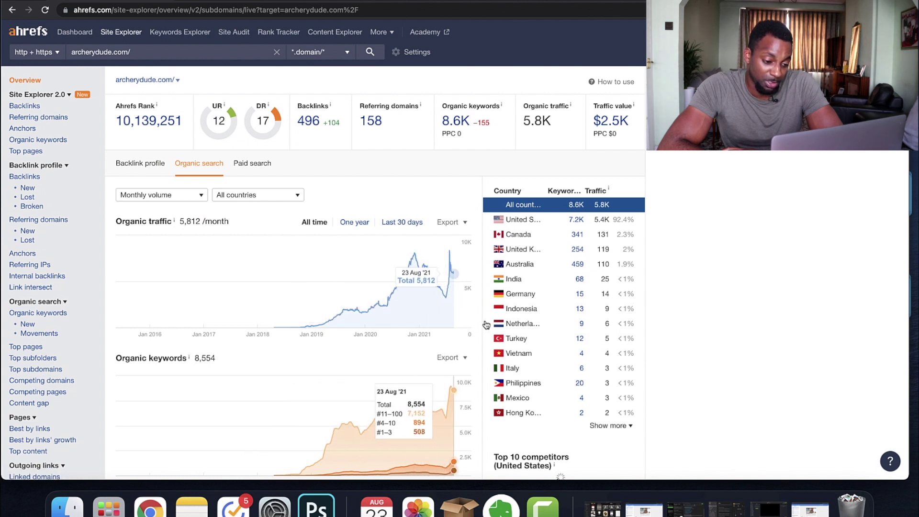
scroll(447, 242, "down", 1)
scroll(414, 298, "up", 1)
scroll(335, 239, "down", 5)
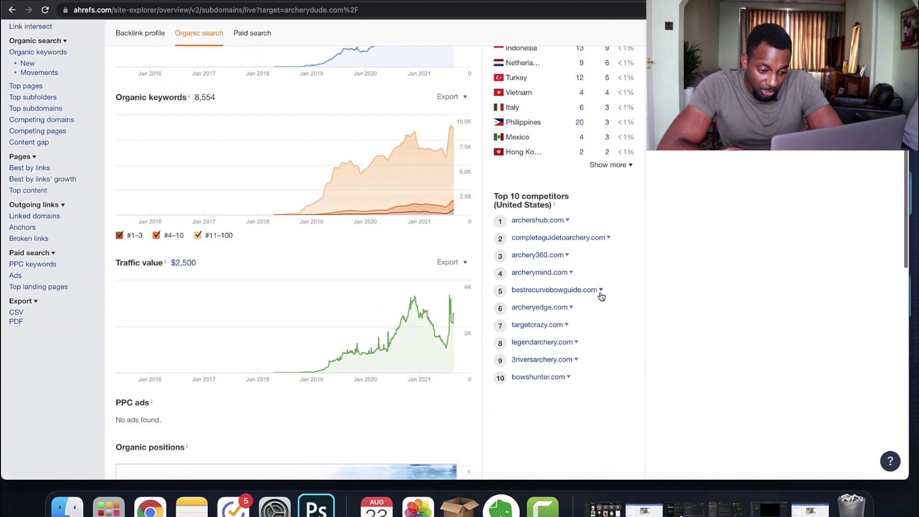
scroll(494, 205, "up", 5)
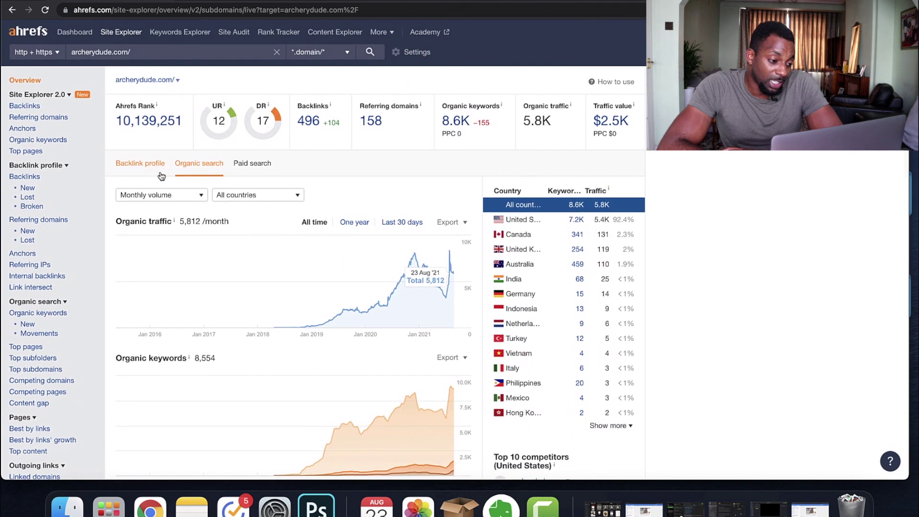
Check the link statistics of the top three competitors: archershub.com, completeguidetoarchery.com and archery360.com.
scroll(337, 198, "down", 1)
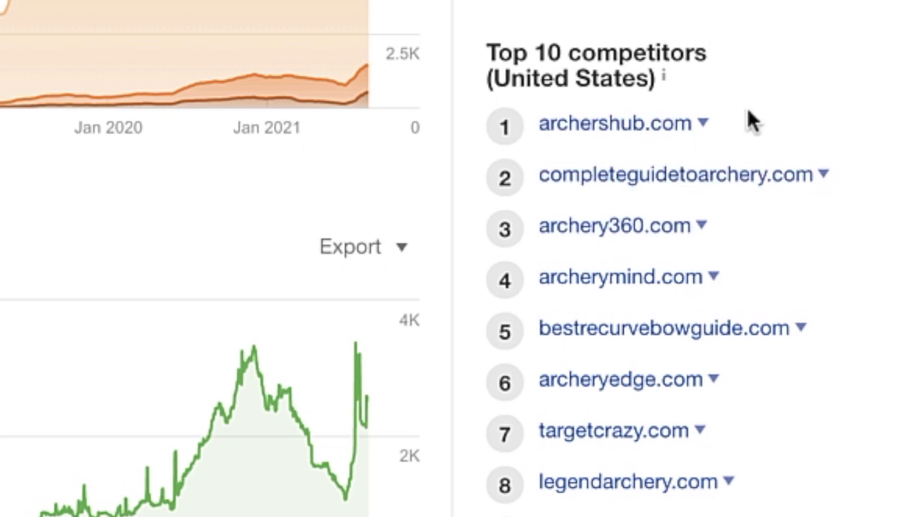
left_click(703, 123)
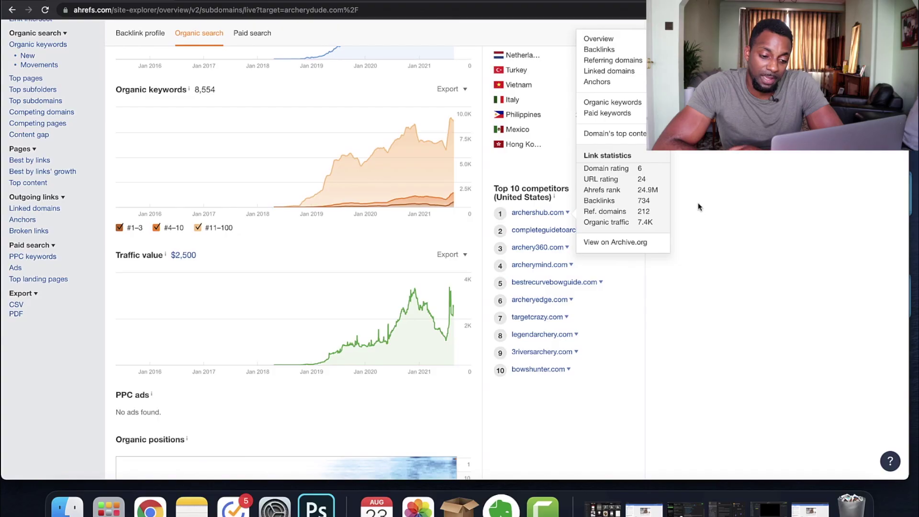
left_click(609, 231)
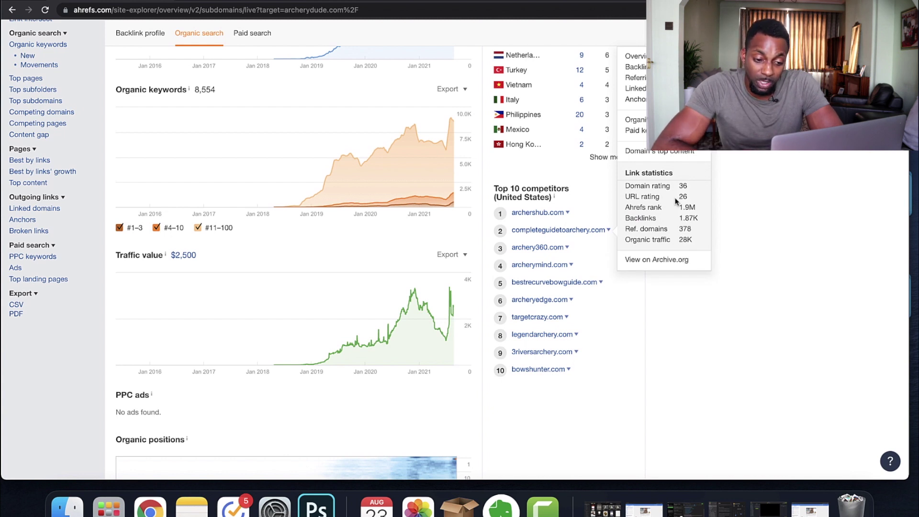
left_click(715, 206)
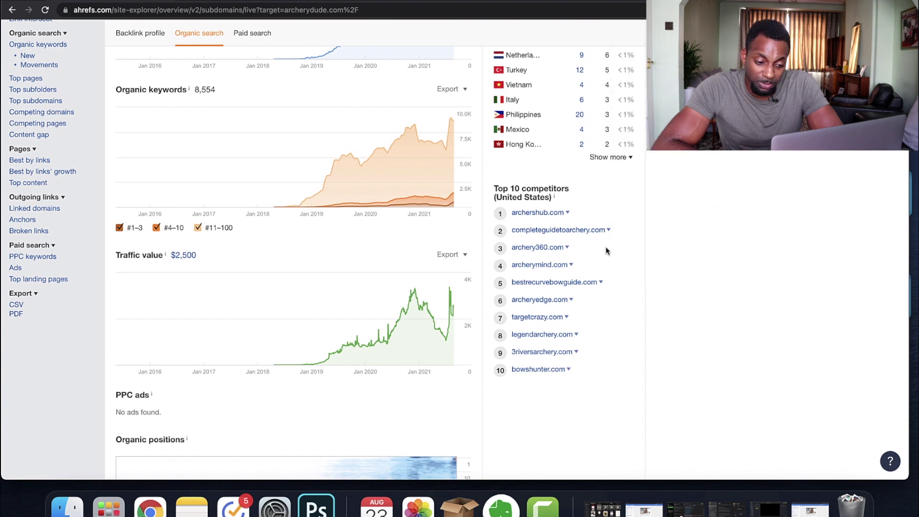
left_click(568, 248)
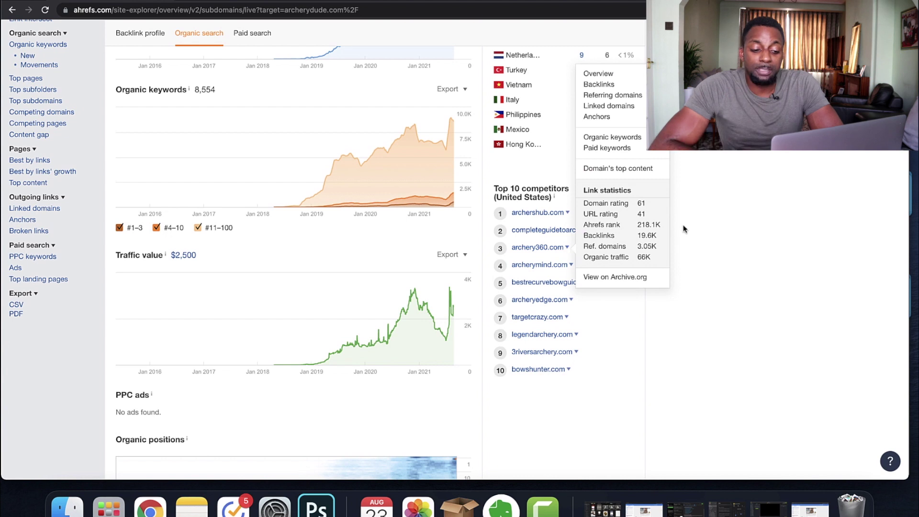
left_click(711, 245)
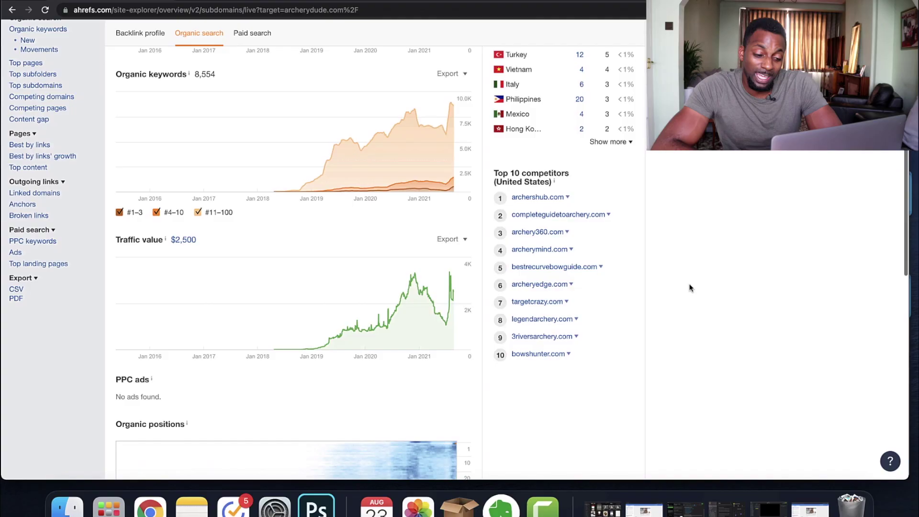
Look over the rest of the top 10 United States competitors and the organic traffic by country.
scroll(623, 251, "down", 2)
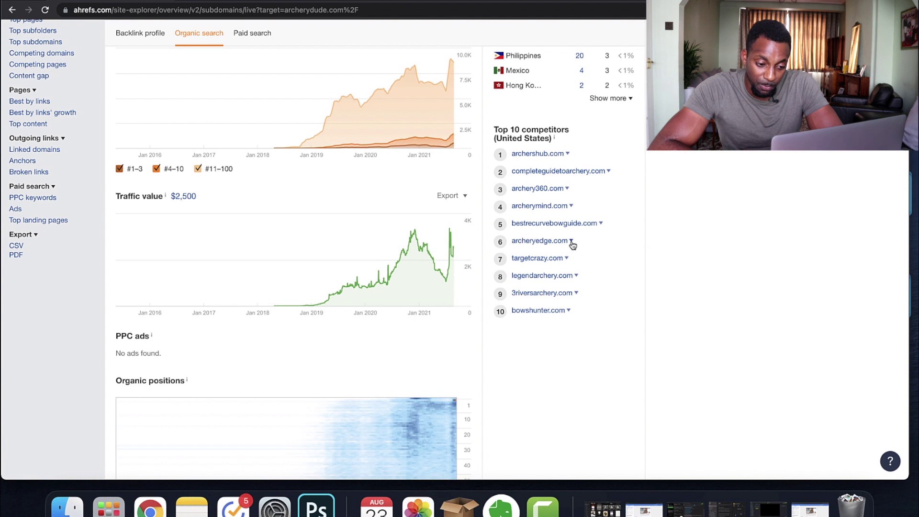
scroll(573, 245, "down", 2)
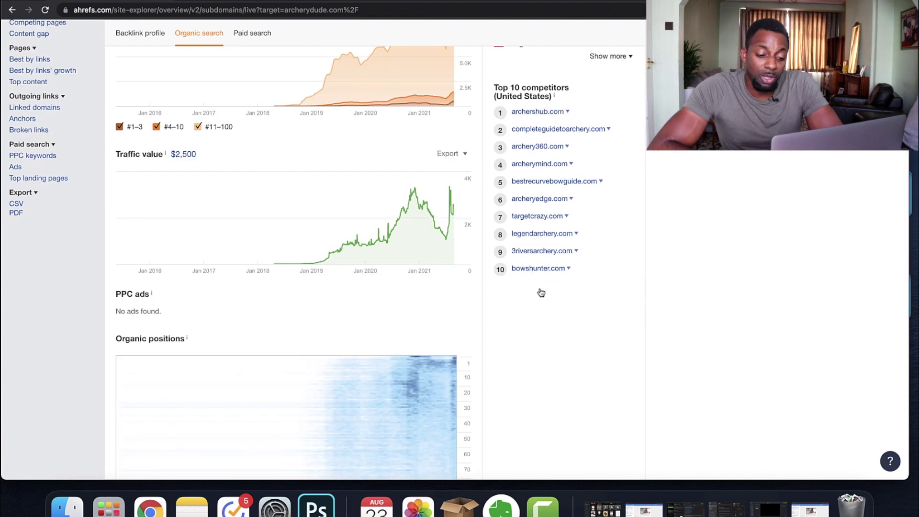
scroll(540, 234, "up", 8)
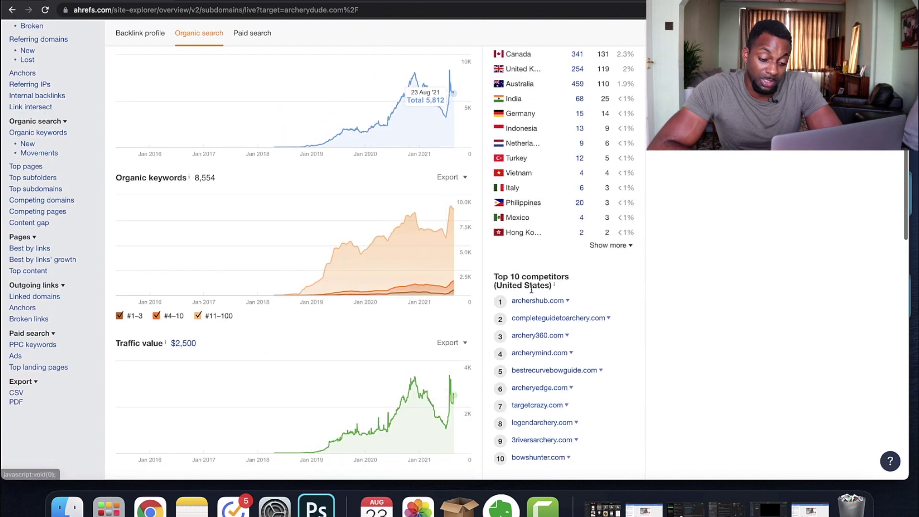
scroll(525, 265, "down", 2)
scroll(525, 267, "up", 5)
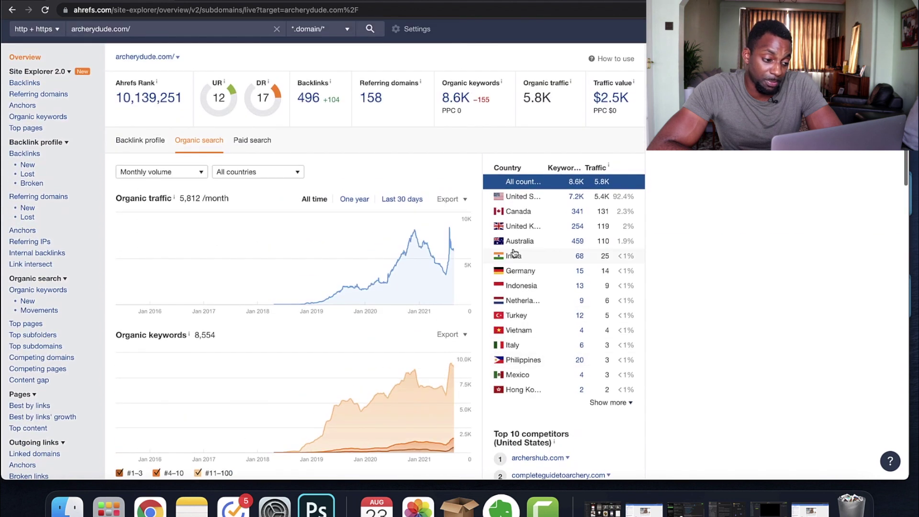
scroll(517, 256, "down", 4)
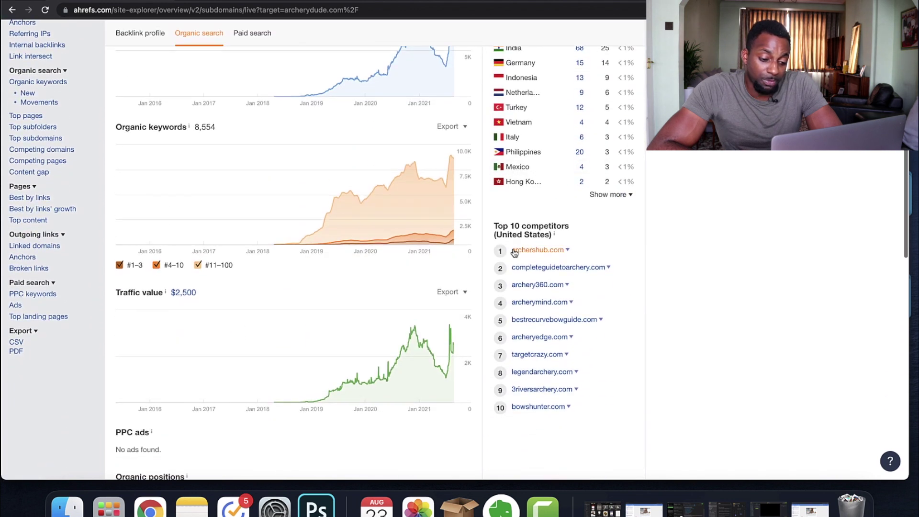
Recheck the link statistics of the competitors completeguidetoarchery.com and archery360.com in the top 10 competitors list.
left_click(610, 268)
left_click(736, 255)
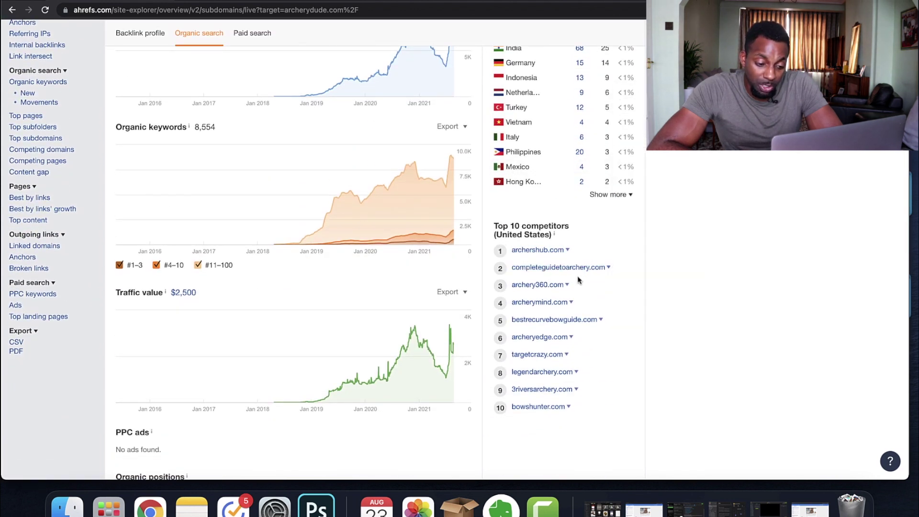
left_click(568, 285)
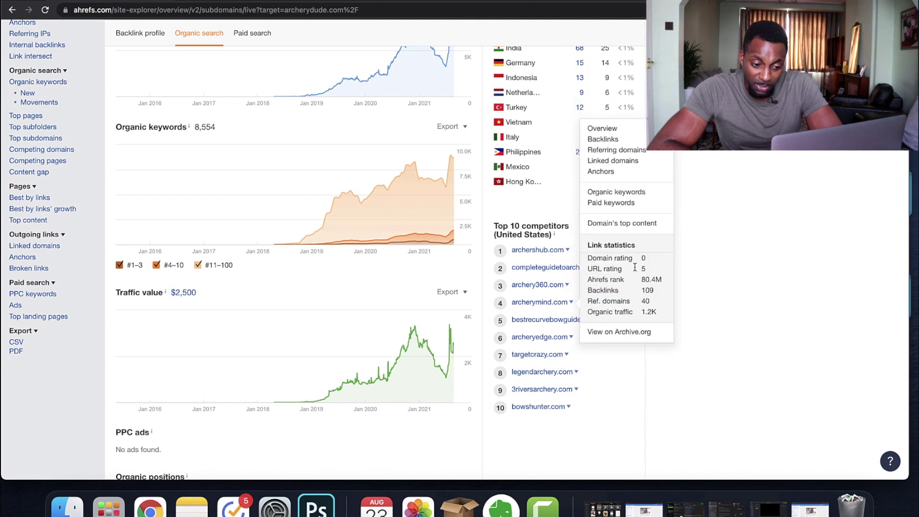
Look up the competitor archery360.com in Site Explorer and open its organic keywords report for the United States.
left_click_drag(566, 286, 507, 289)
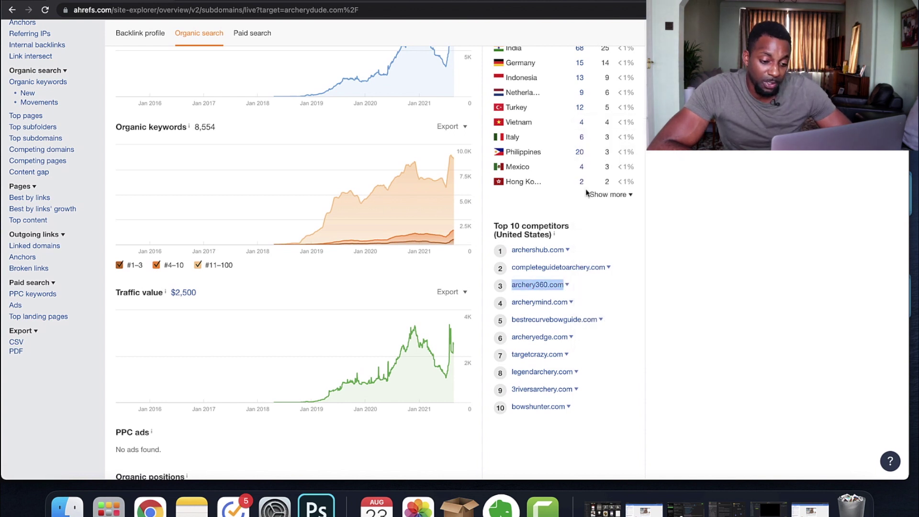
scroll(414, 92, "up", 5)
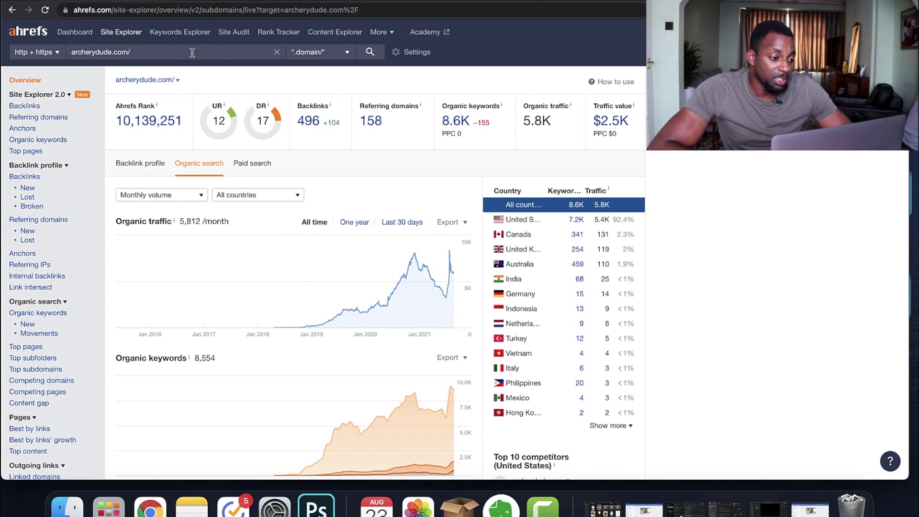
triple_click(173, 51)
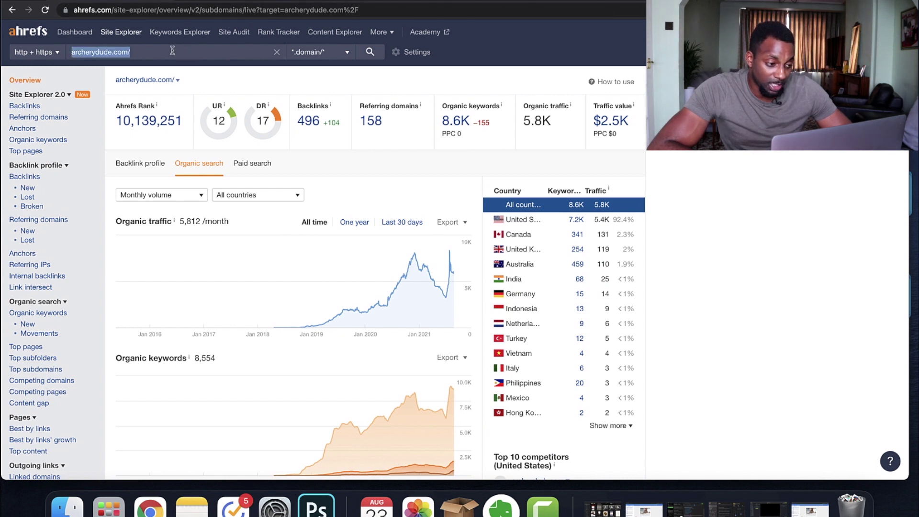
left_click(37, 142)
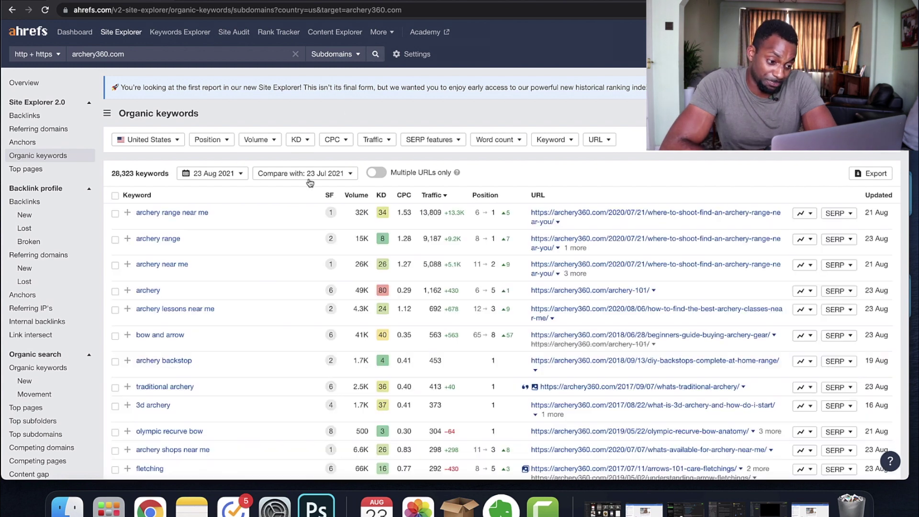
Filter archery360.com's organic keywords to a maximum keyword difficulty (KD) of 5.
left_click_drag(144, 51, 52, 49)
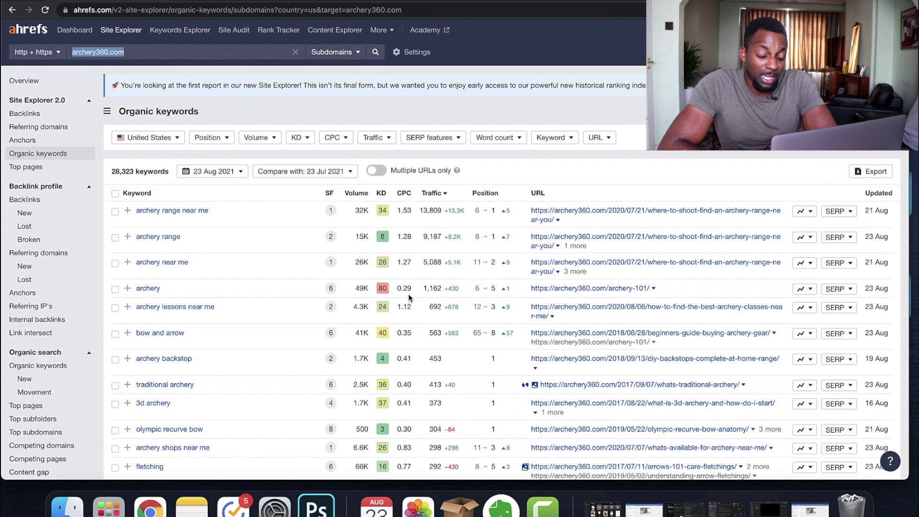
scroll(410, 297, "down", 4)
scroll(444, 238, "up", 4)
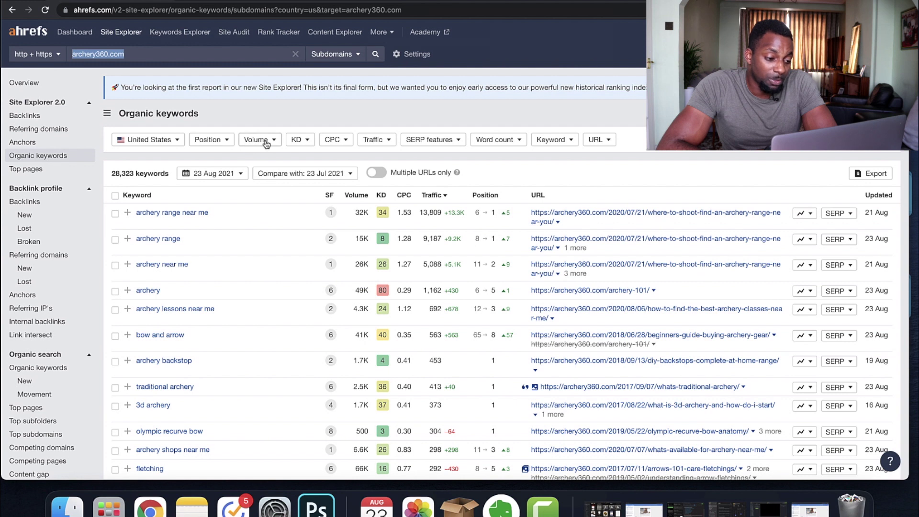
left_click(300, 139)
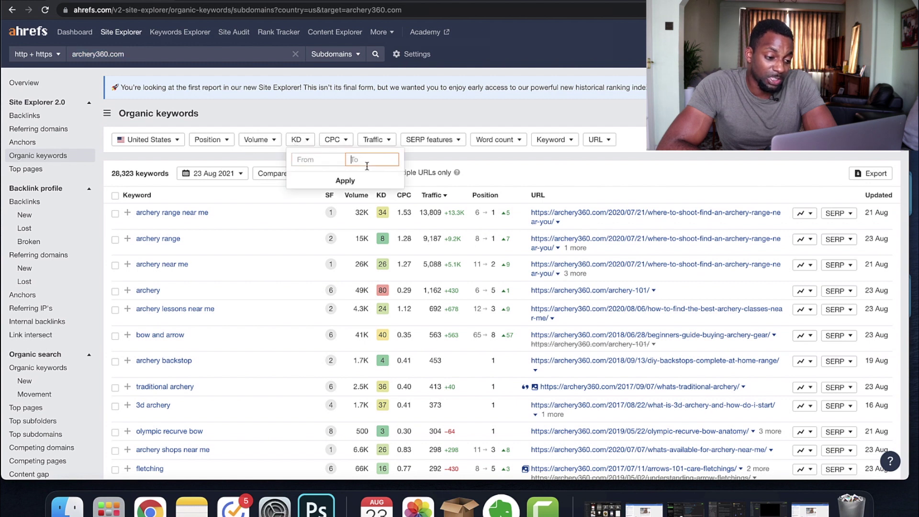
type("5")
left_click(345, 180)
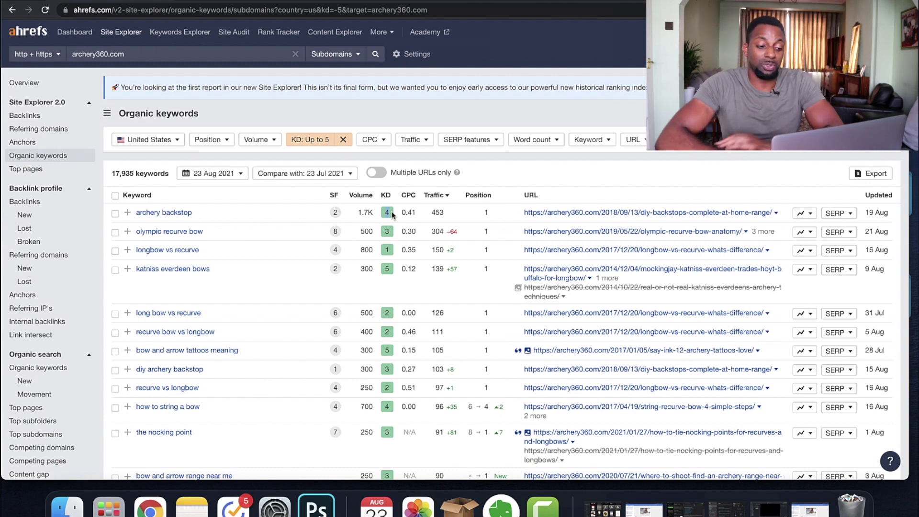
Browse the low-difficulty keywords and filter them to a minimum search volume of 20.
scroll(384, 225, "down", 4)
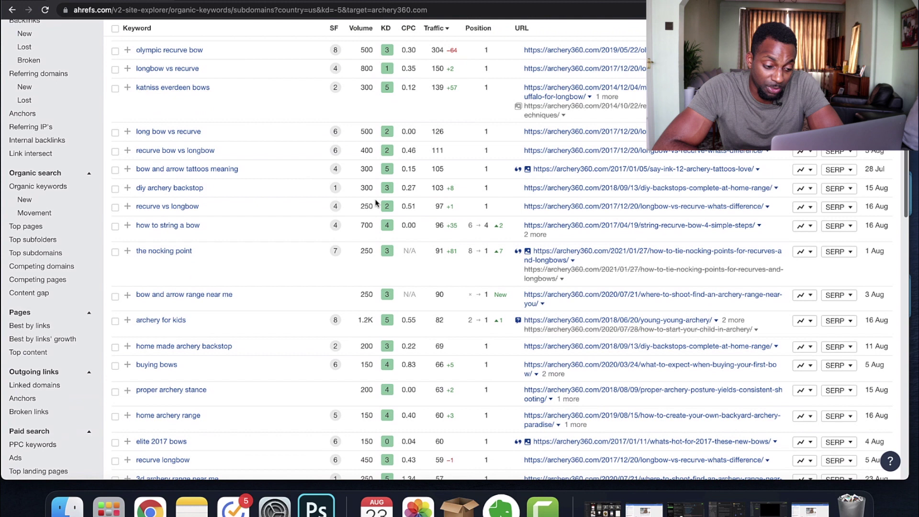
scroll(385, 220, "up", 4)
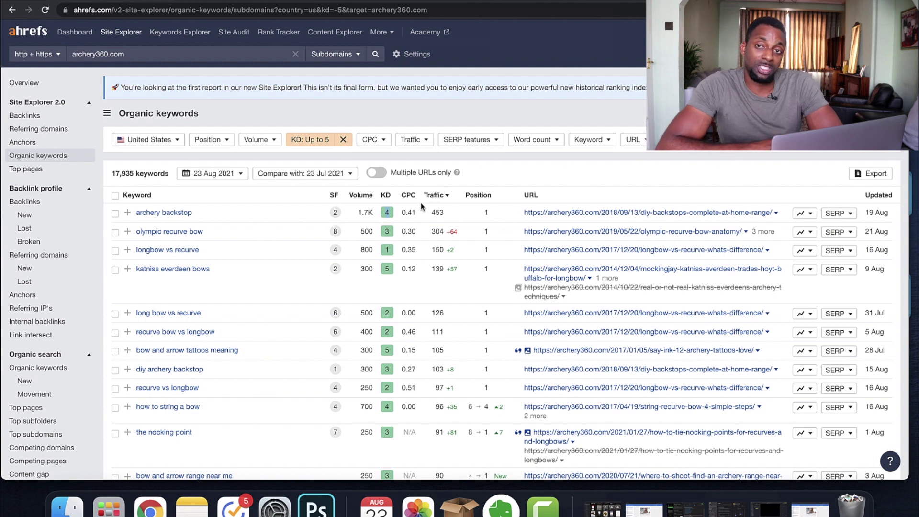
scroll(256, 159, "down", 8)
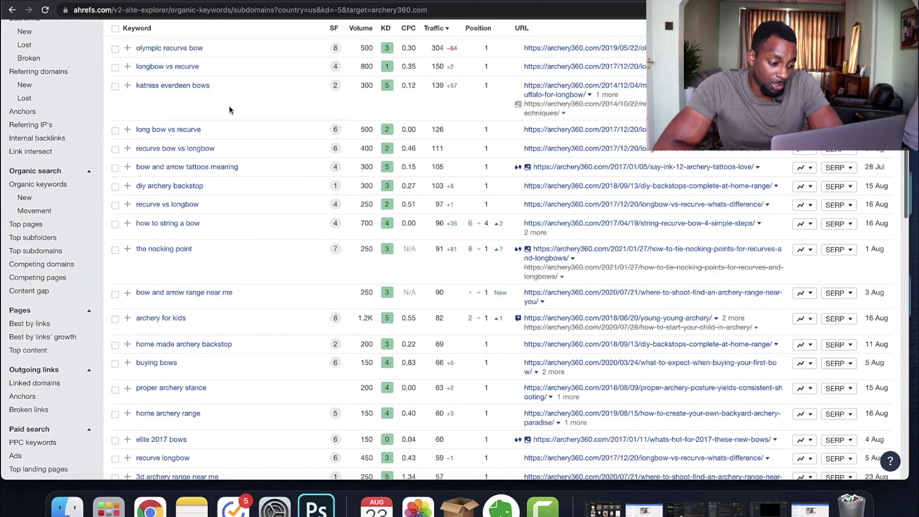
scroll(256, 156, "up", 8)
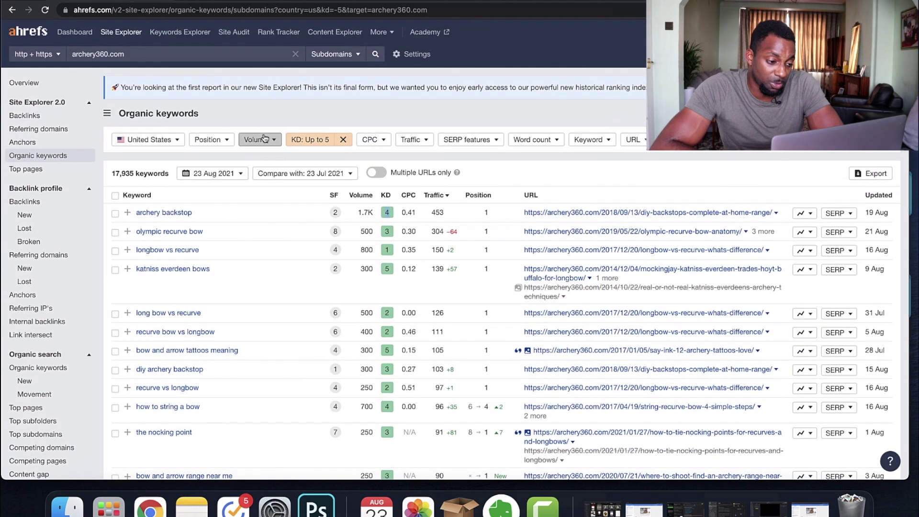
left_click(257, 139)
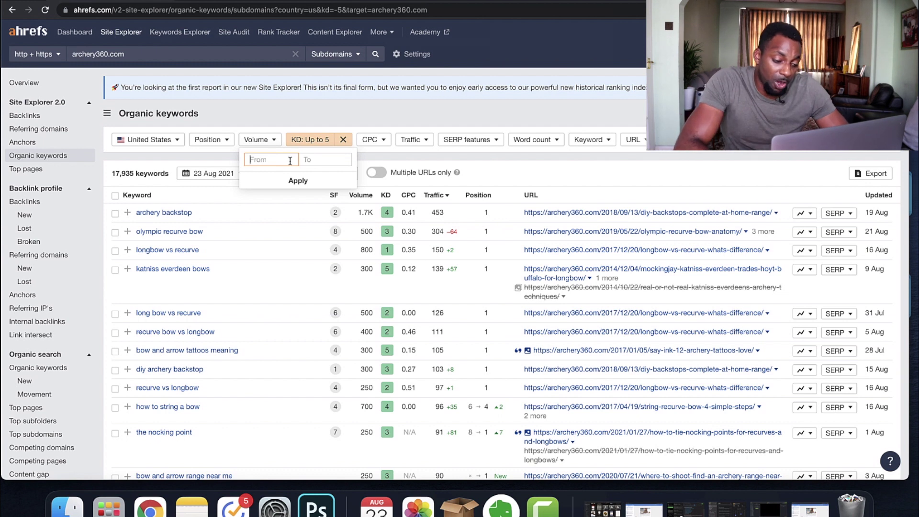
type("20")
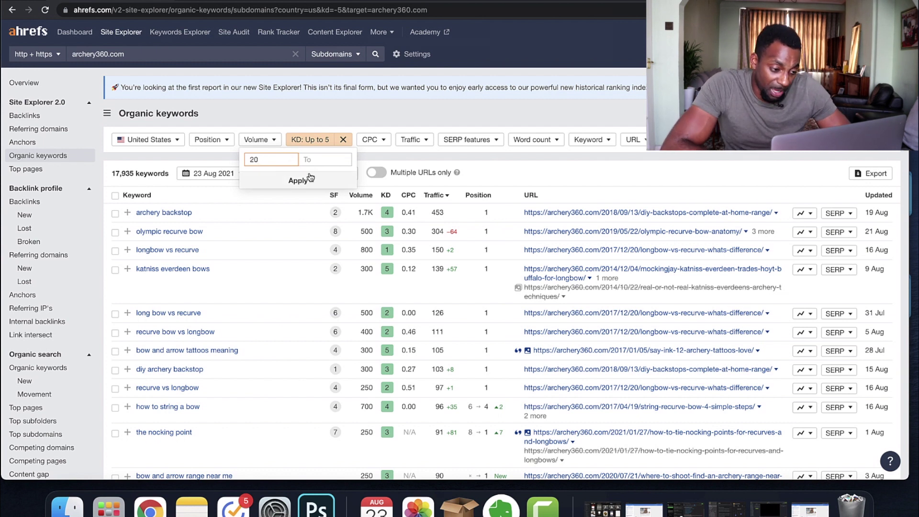
left_click(298, 181)
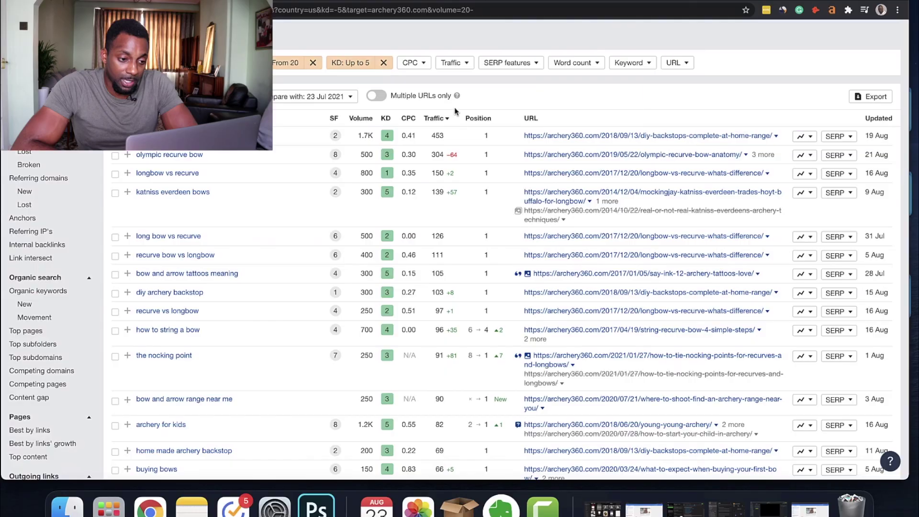
Add a keyword filter so that only keywords containing "best" are listed.
scroll(454, 107, "up", 3)
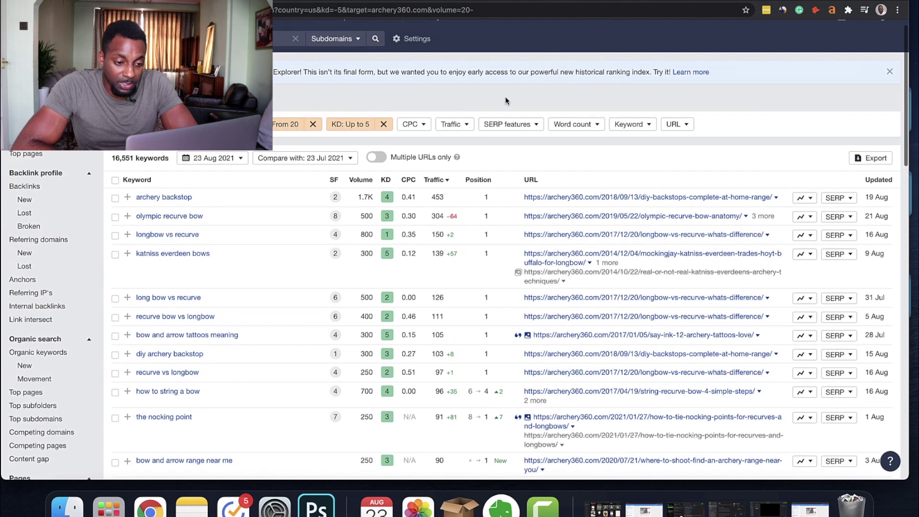
left_click(626, 124)
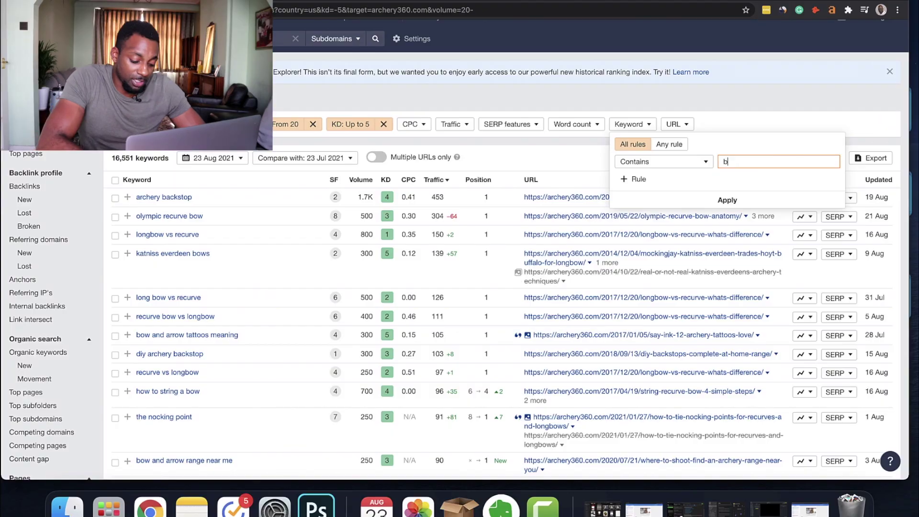
type("est")
left_click(736, 204)
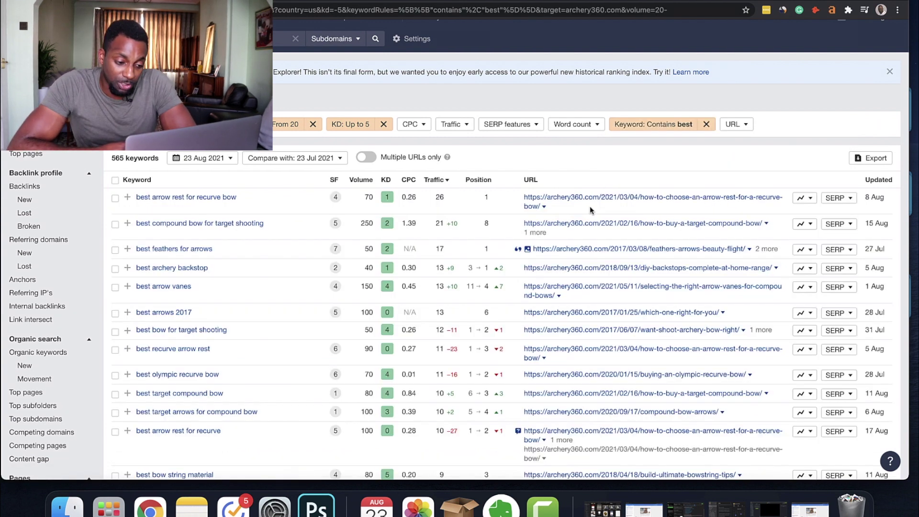
Review the "best" keywords and add a second keyword rule requiring that they also contain "for".
scroll(413, 200, "down", 3)
scroll(412, 180, "down", 1)
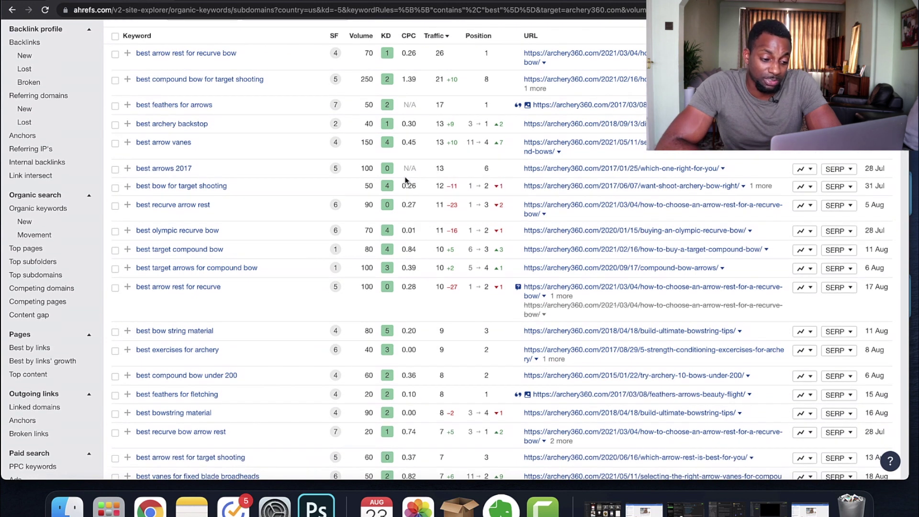
scroll(406, 180, "down", 3)
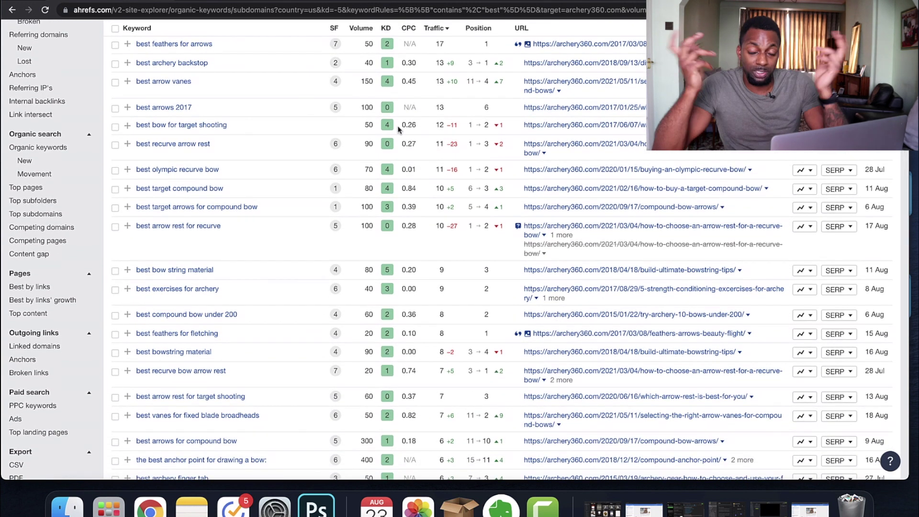
scroll(404, 140, "up", 5)
scroll(403, 140, "up", 6)
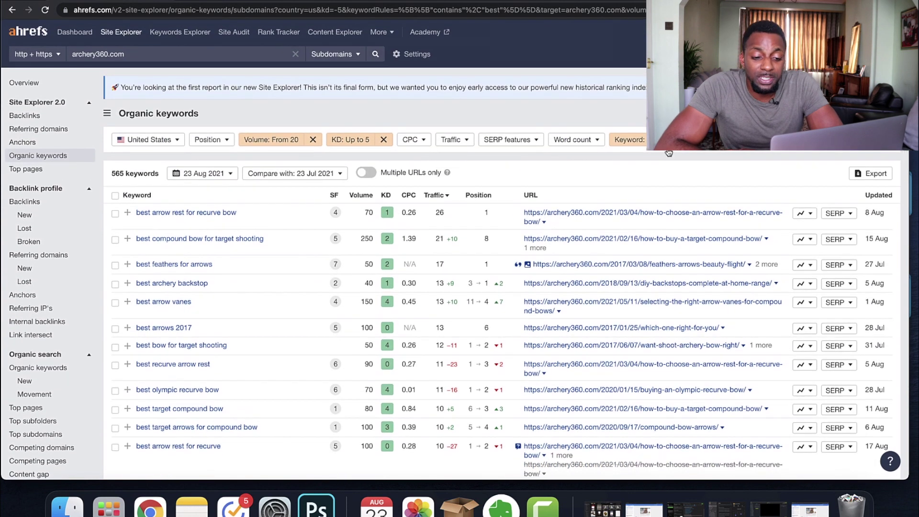
left_click(627, 140)
left_click(632, 195)
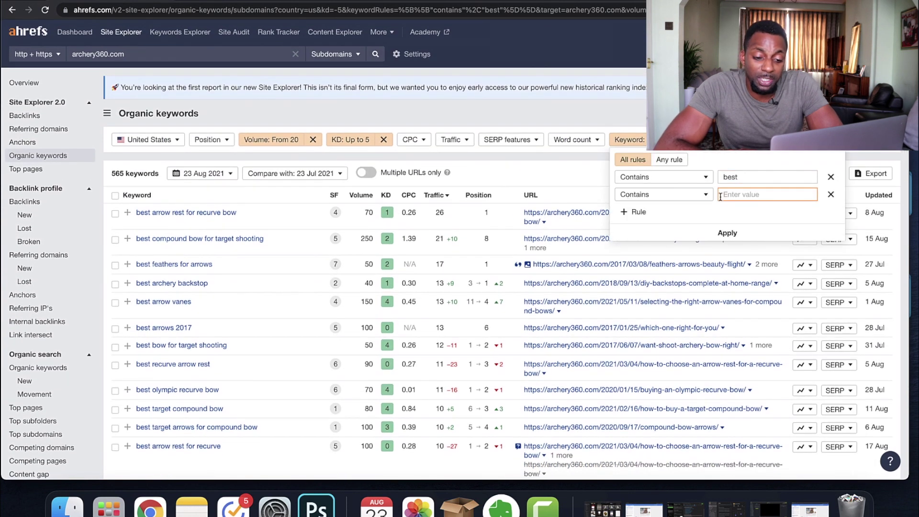
type("for")
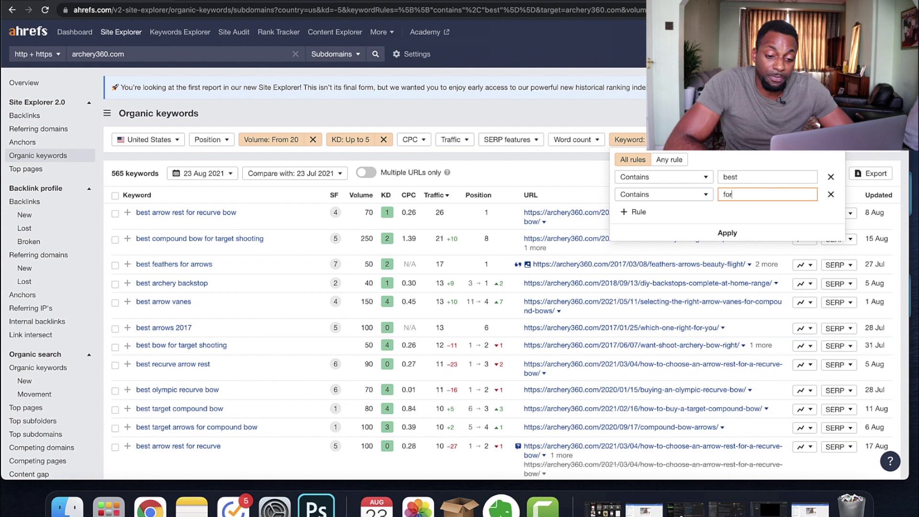
left_click(731, 236)
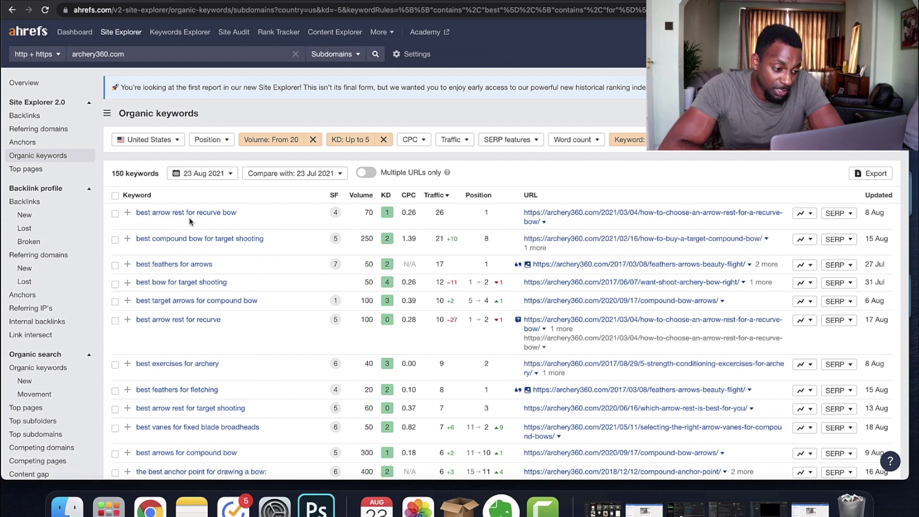
Highlight the keyword "best compound bow for target shooting" and export all filtered rows to CSV with Microsoft Excel (UTF-16) encoding.
scroll(194, 215, "down", 2)
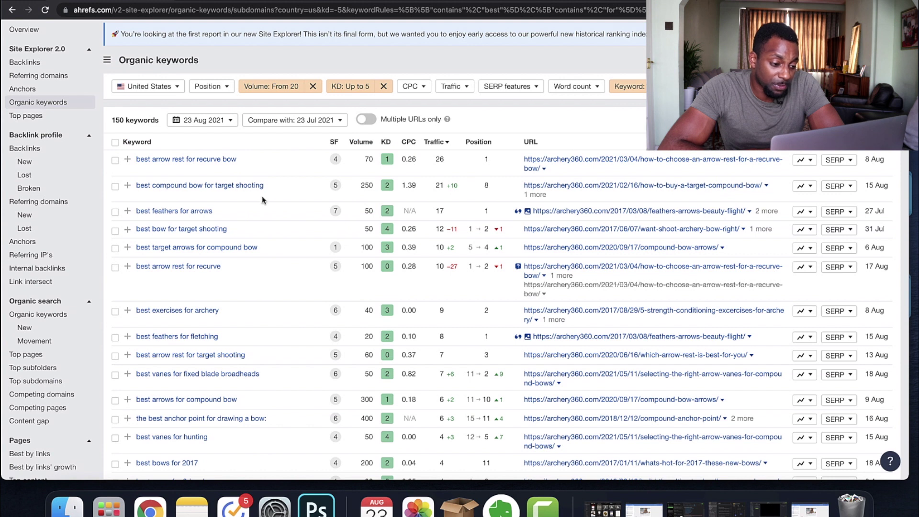
left_click_drag(271, 189, 136, 184)
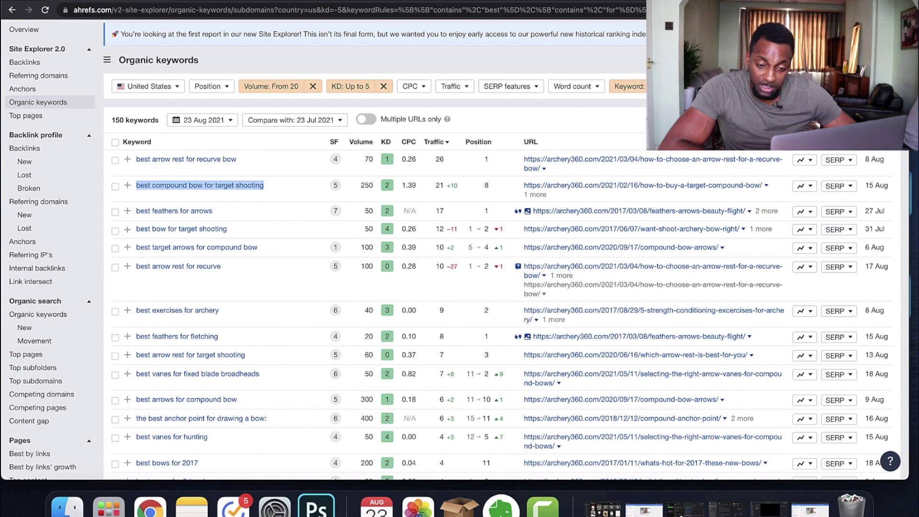
left_click(876, 119)
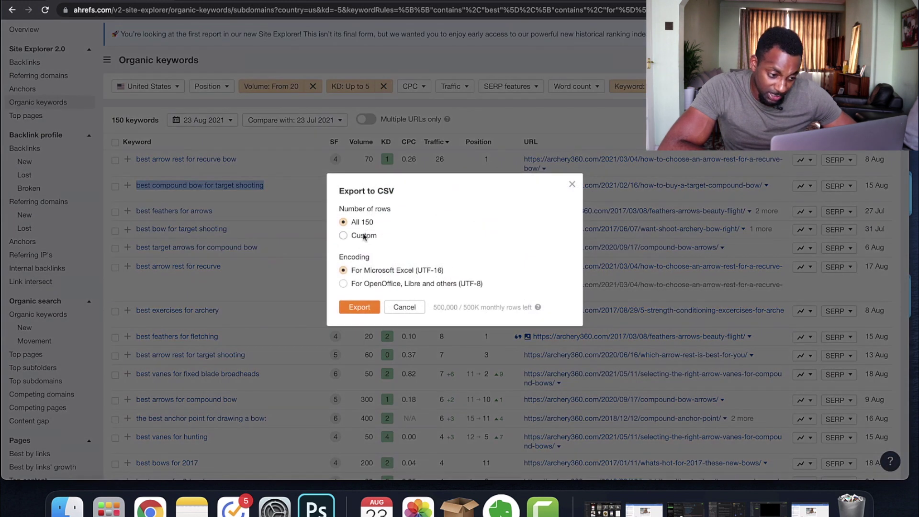
left_click(369, 309)
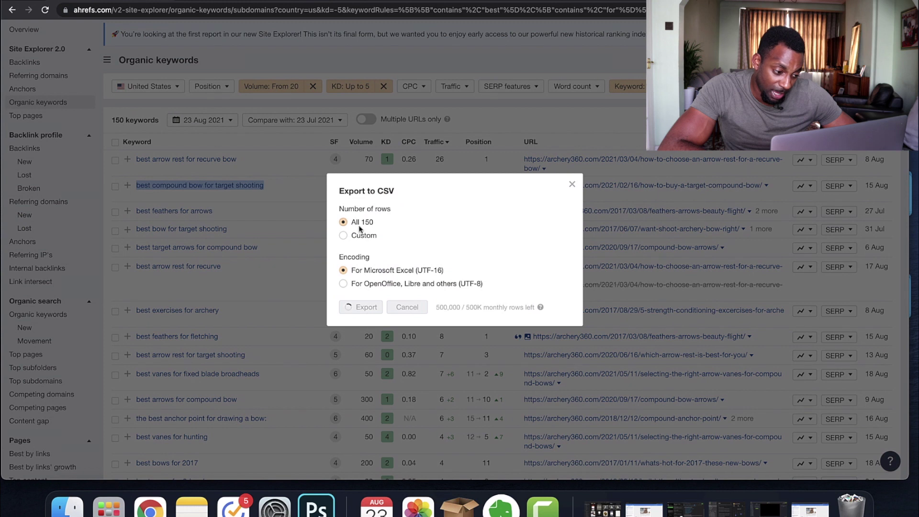
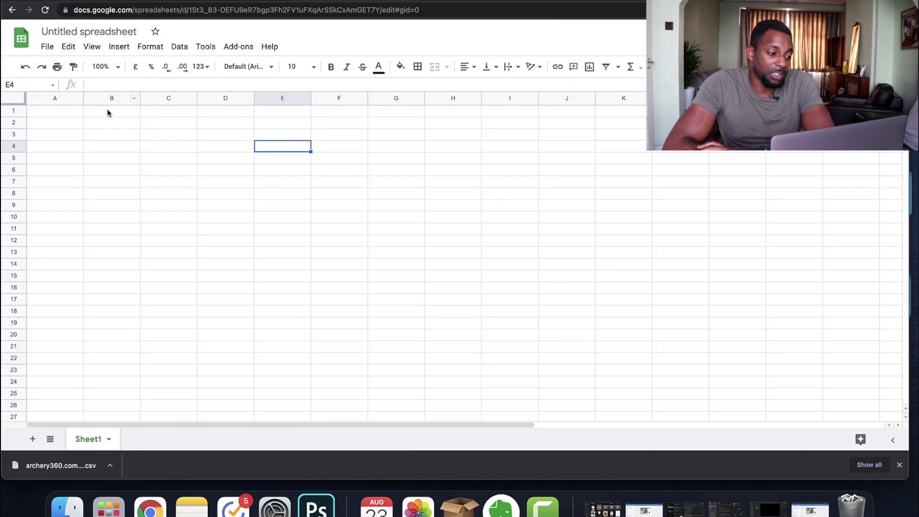
Import the downloaded archery360.com keyword CSV into the spreadsheet with Replace spreadsheet and automatic separator detection, and add a blank sheet.
left_click(46, 47)
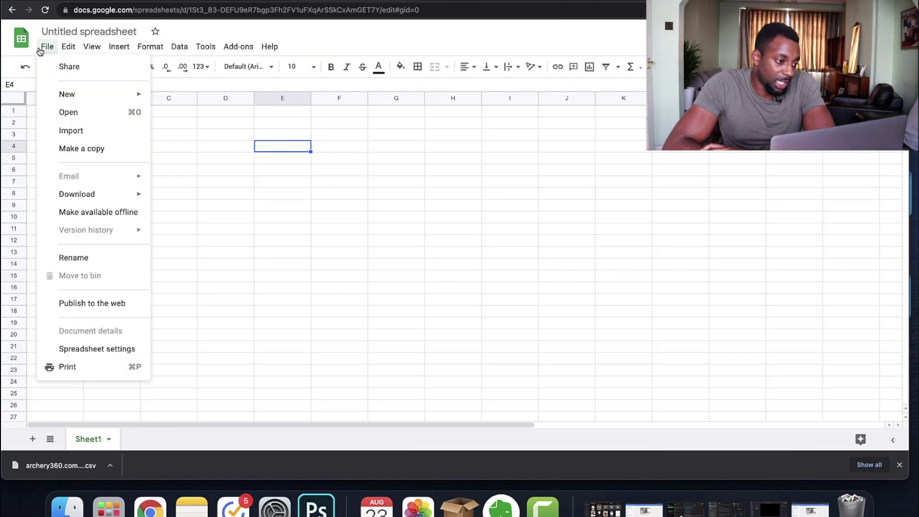
left_click(112, 135)
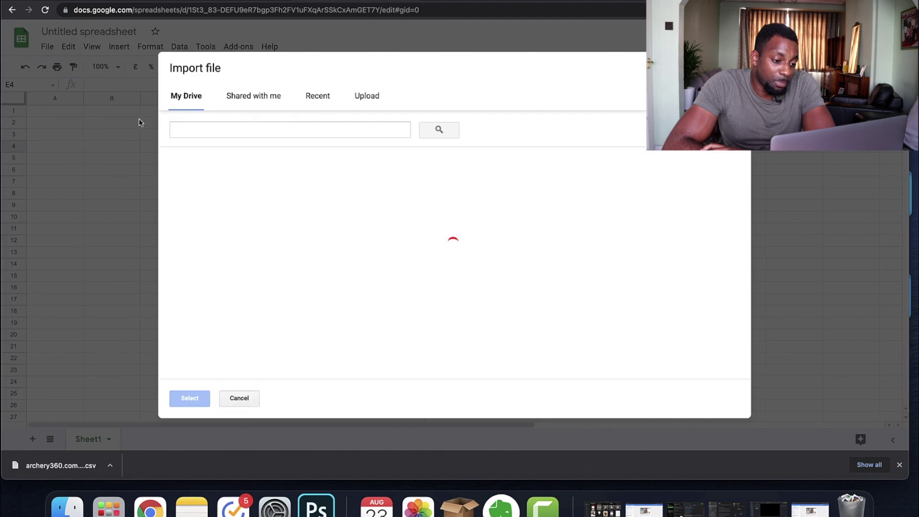
left_click(377, 95)
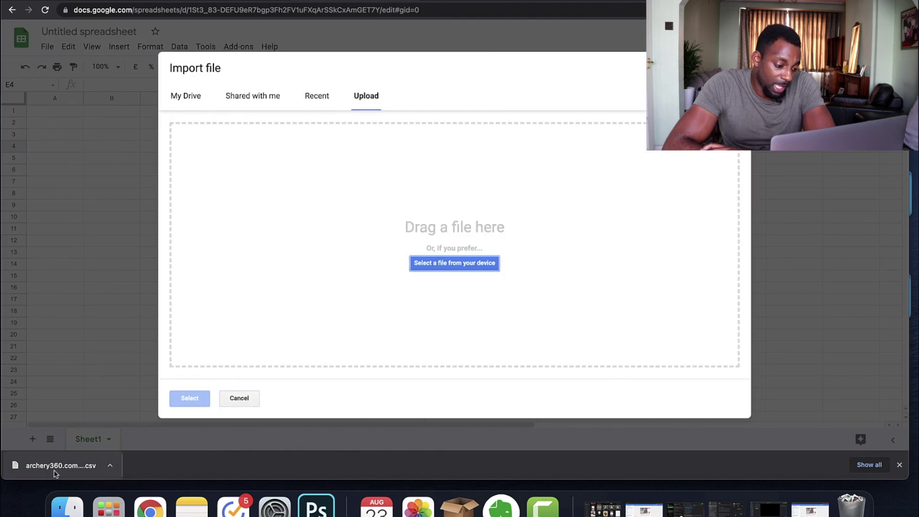
left_click_drag(58, 466, 375, 308)
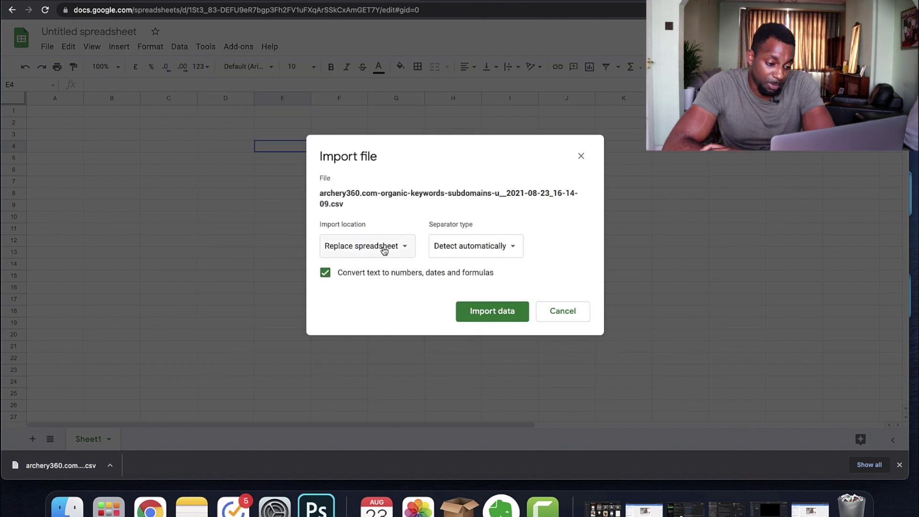
left_click(493, 311)
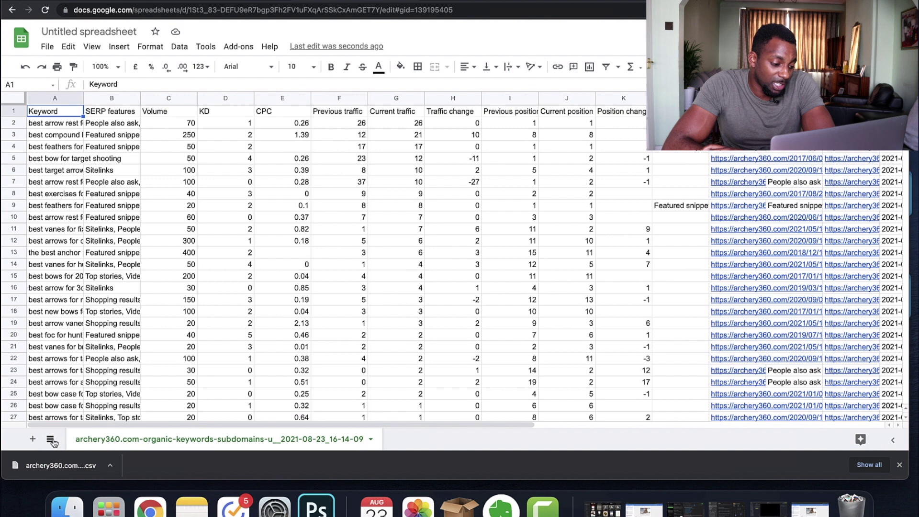
left_click(33, 439)
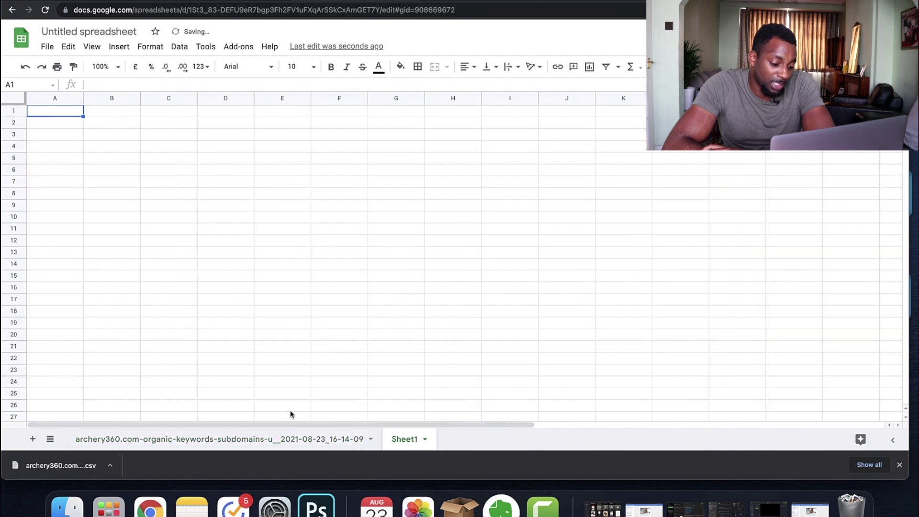
In the imported keyword sheet, hide the SERP features column and move the KD column ahead of Volume.
left_click(170, 438)
left_click(116, 101)
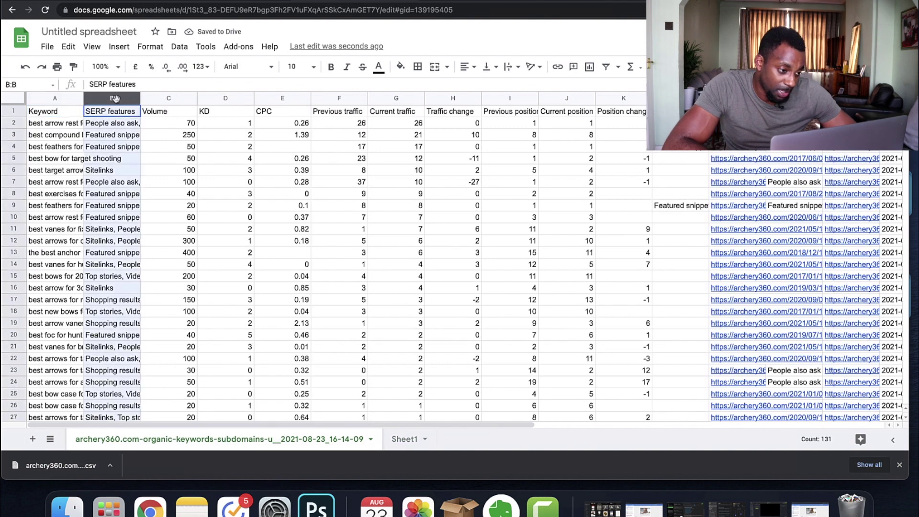
right_click(116, 100)
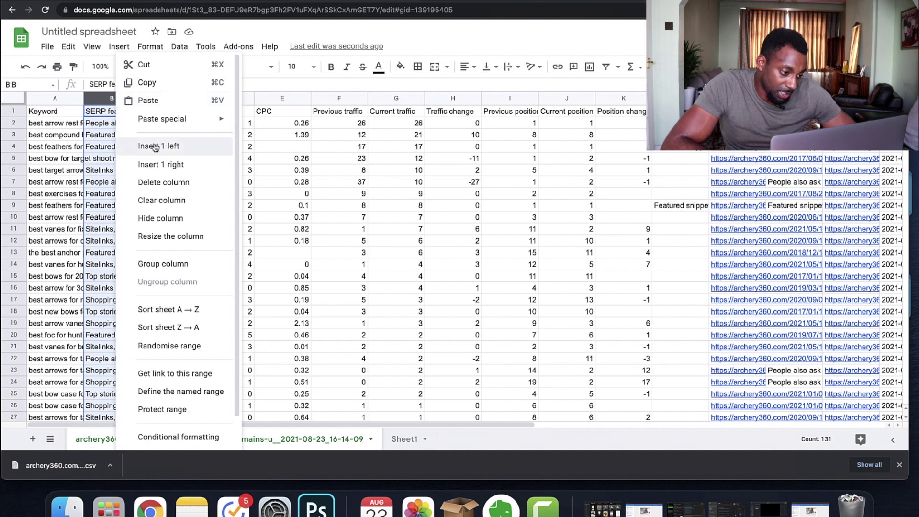
left_click(160, 218)
left_click(169, 97)
left_click_drag(168, 98, 117, 98)
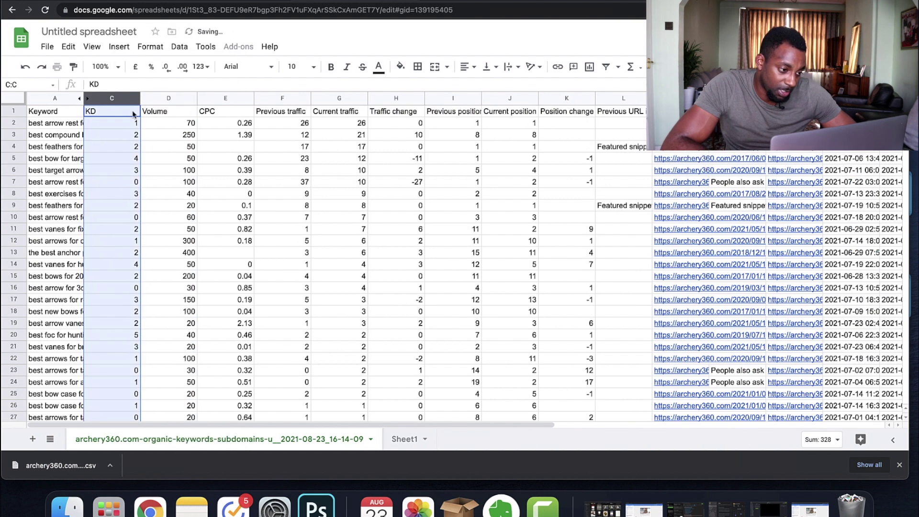
Copy the Keyword, KD and Volume columns into Sheet1 and widen the keyword column to fit its text.
left_click(57, 114)
left_click_drag(57, 114, 191, 416)
key("alt+Down")
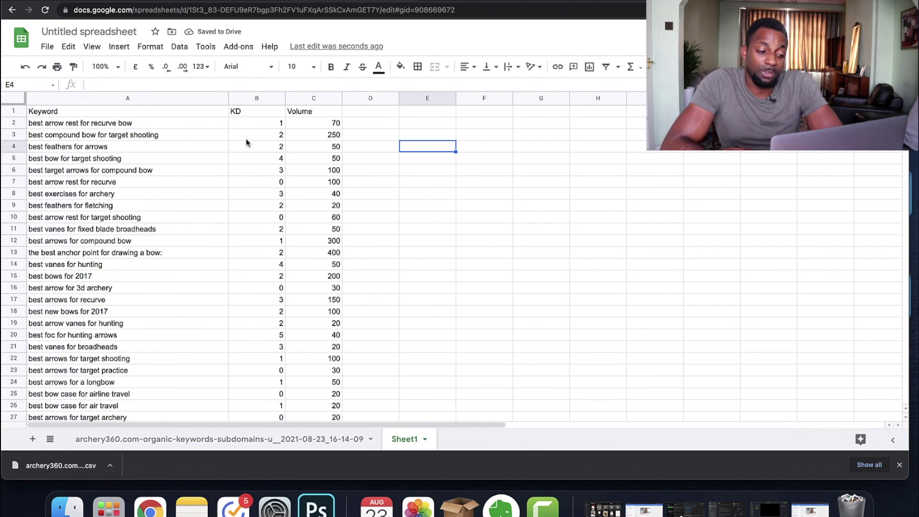
Look through the keyword, difficulty and volume list in Sheet1.
scroll(246, 142, "down", 10)
scroll(247, 143, "right", 4)
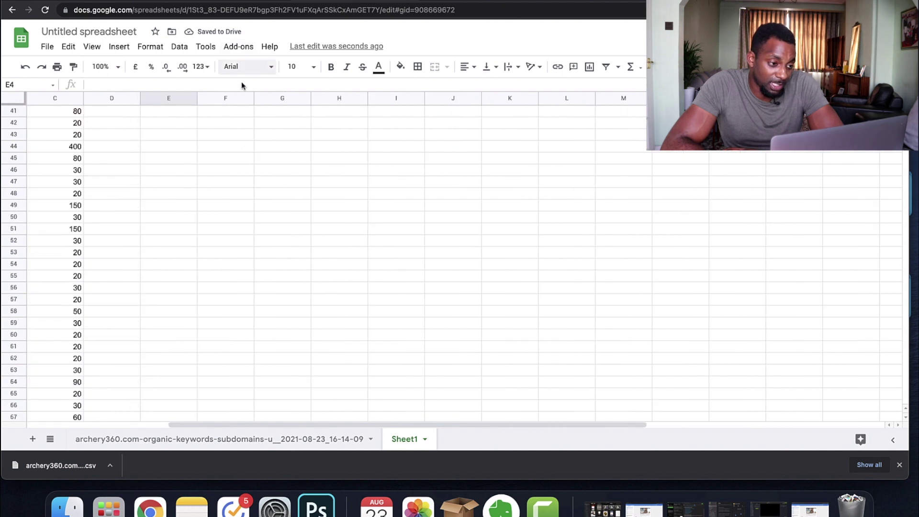
scroll(221, 158, "left", 4)
scroll(222, 158, "up", 10)
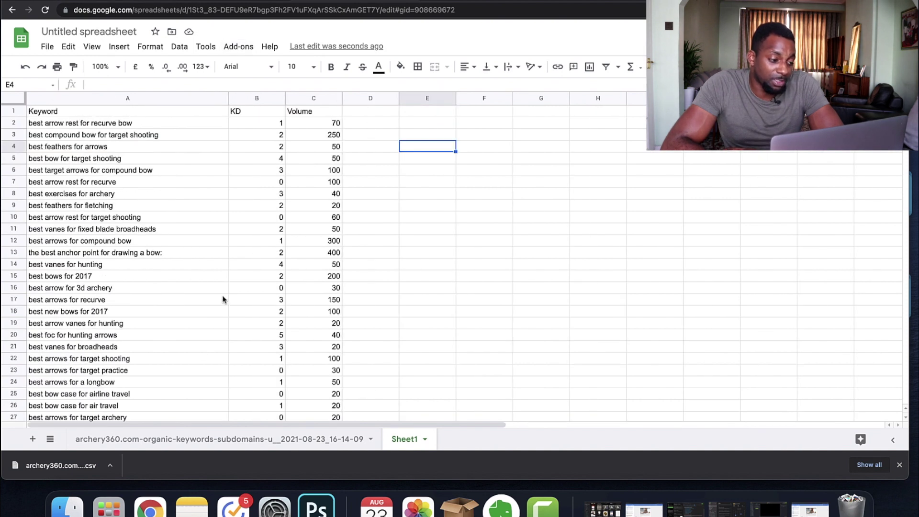
scroll(222, 298, "down", 2)
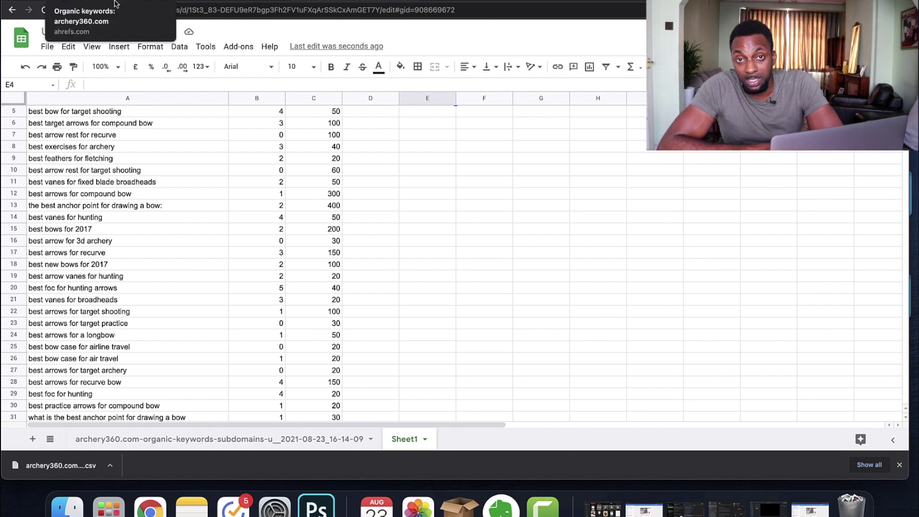
Switch back to Ahrefs and look up "best bow" for the United States on Google in Keywords Explorer.
left_click(115, 4)
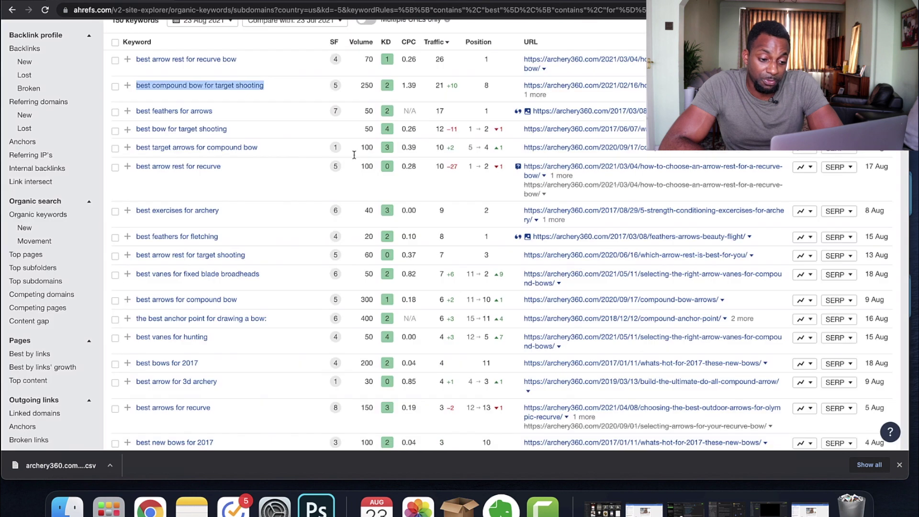
scroll(439, 142, "up", 3)
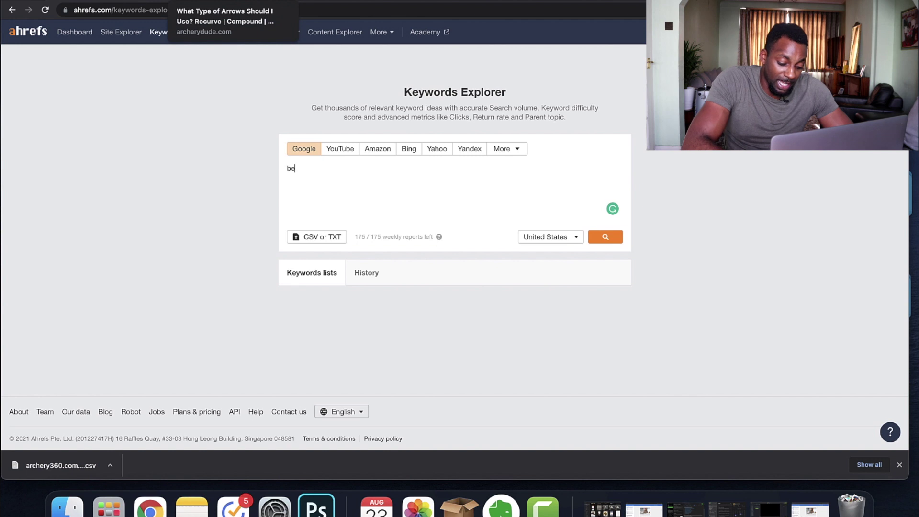
type("ow")
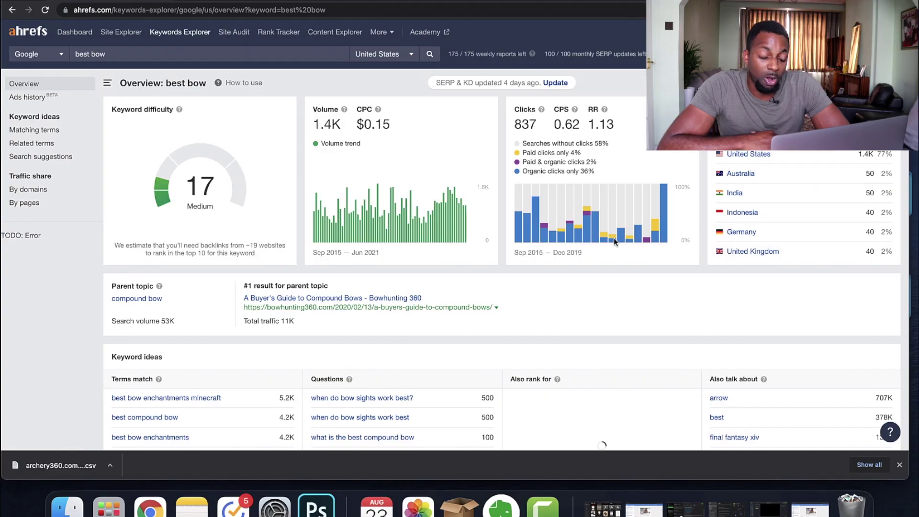
mouse_move(396, 223)
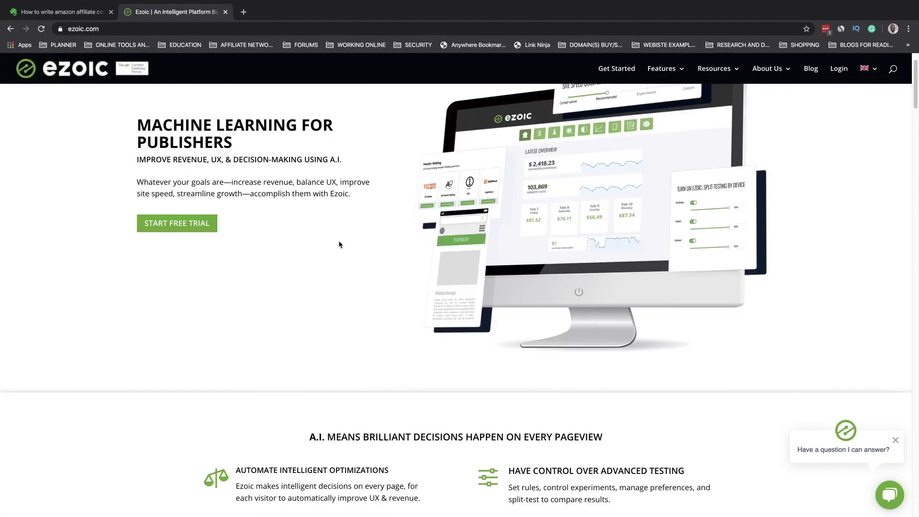
Browse the Ezoic home page, including its ad tester and how-to-start sections.
scroll(338, 244, "down", 20)
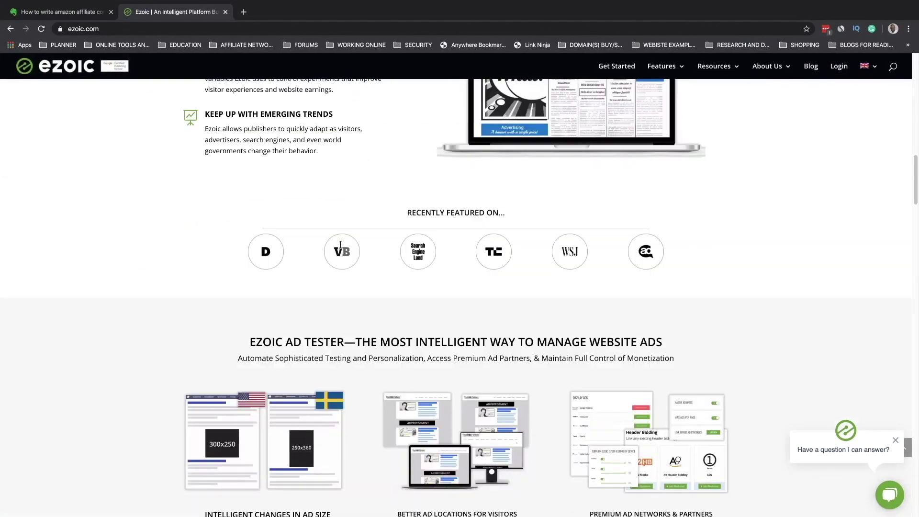
scroll(339, 246, "down", 20)
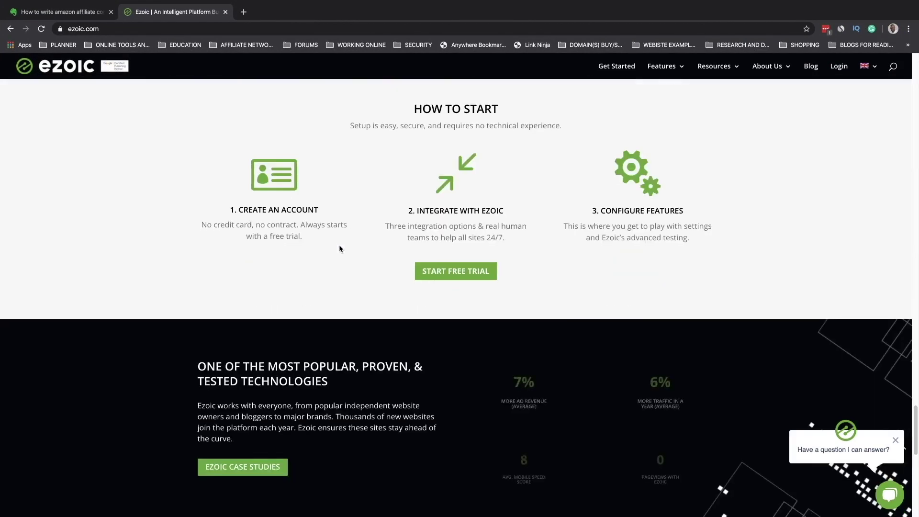
scroll(339, 245, "up", 20)
scroll(339, 245, "down", 8)
scroll(339, 245, "up", 20)
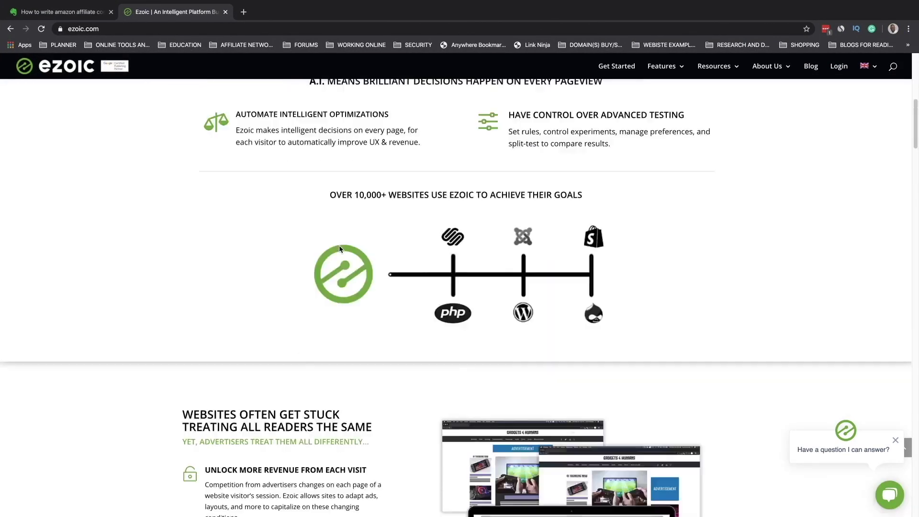
Open Ezoic's overview of all features and look through it down to the site speed section.
mouse_move(666, 66)
left_click(684, 142)
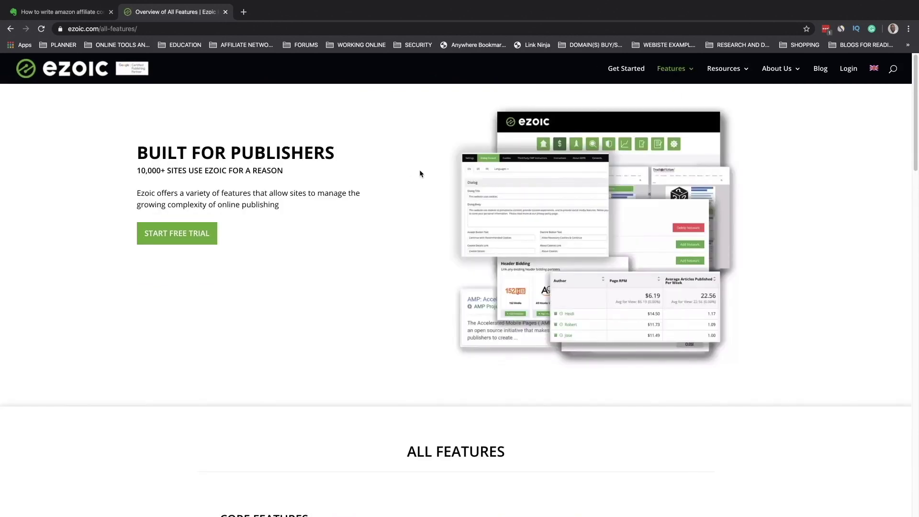
scroll(443, 194, "down", 20)
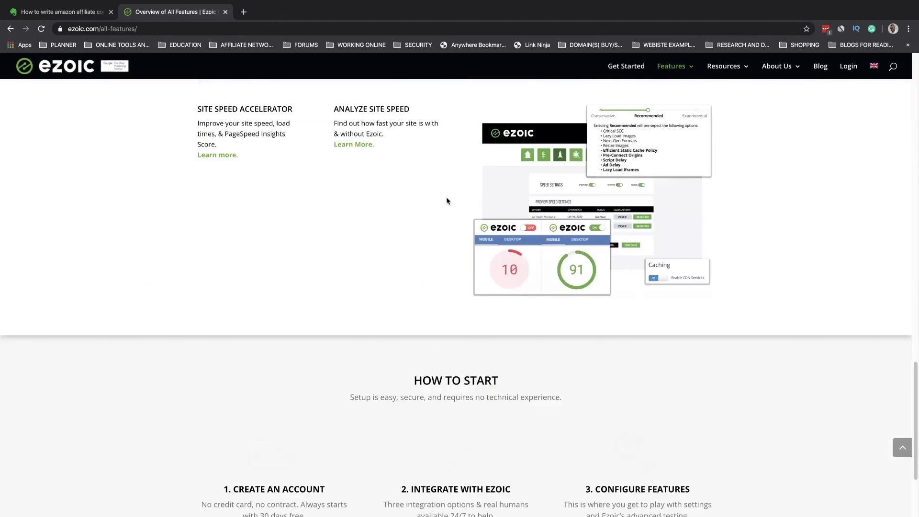
scroll(446, 200, "up", 5)
scroll(446, 200, "up", 15)
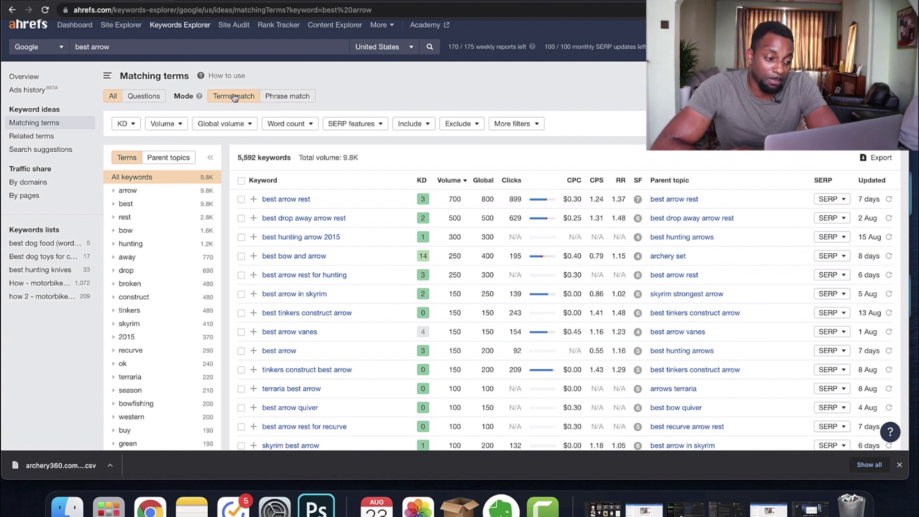
Switch the "best arrow" matching terms in Ahrefs to Phrase match and return them to Terms match.
mouse_move(198, 99)
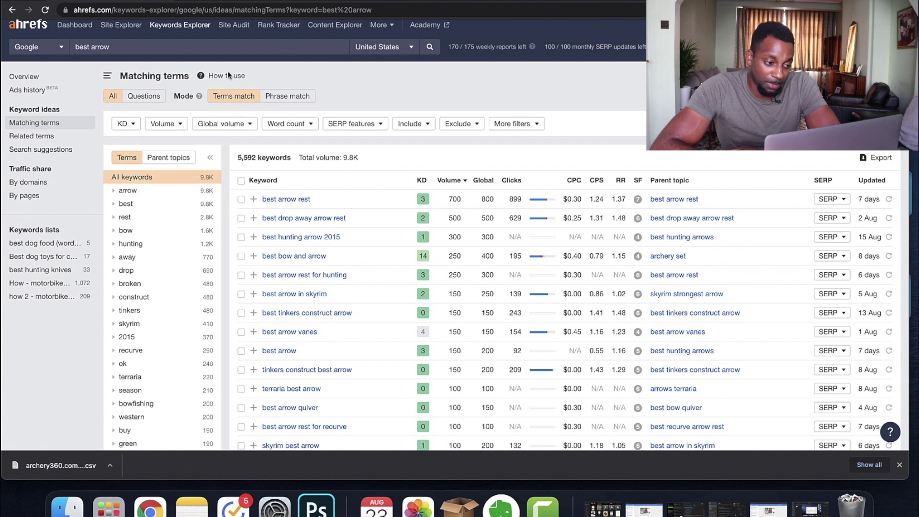
left_click(301, 97)
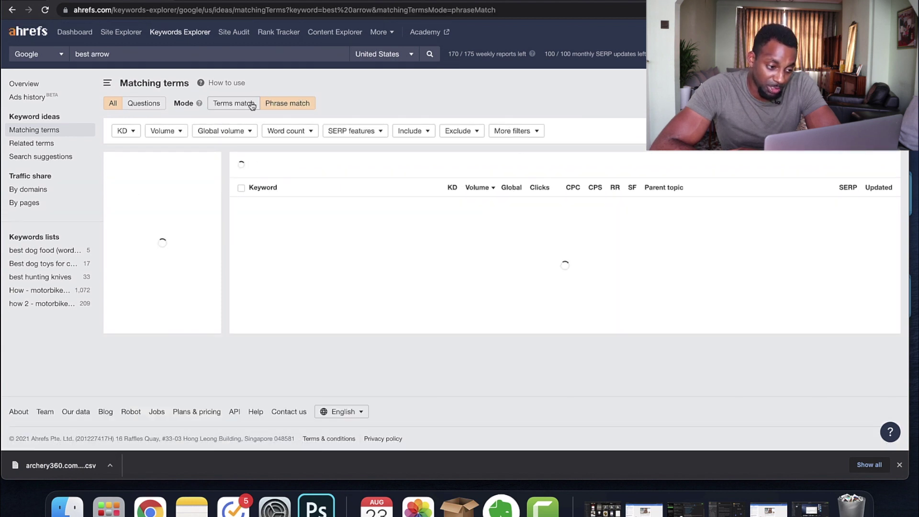
left_click(252, 105)
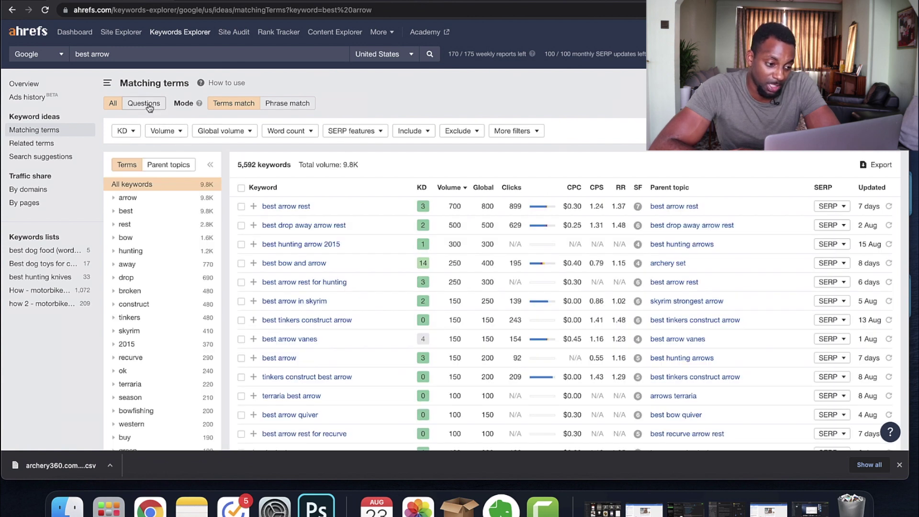
Browse the Terms match keyword ideas for "best arrow" with their difficulty and search volume.
scroll(304, 150, "down", 20)
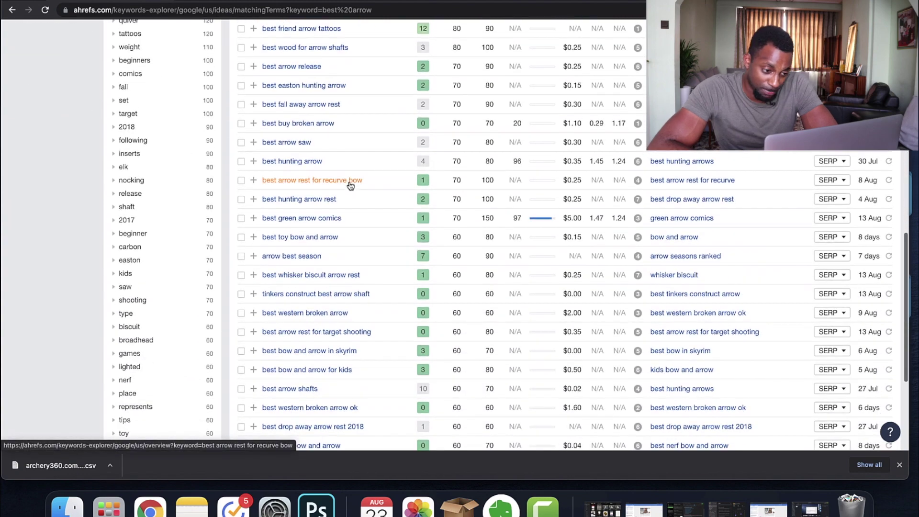
scroll(351, 186, "up", 20)
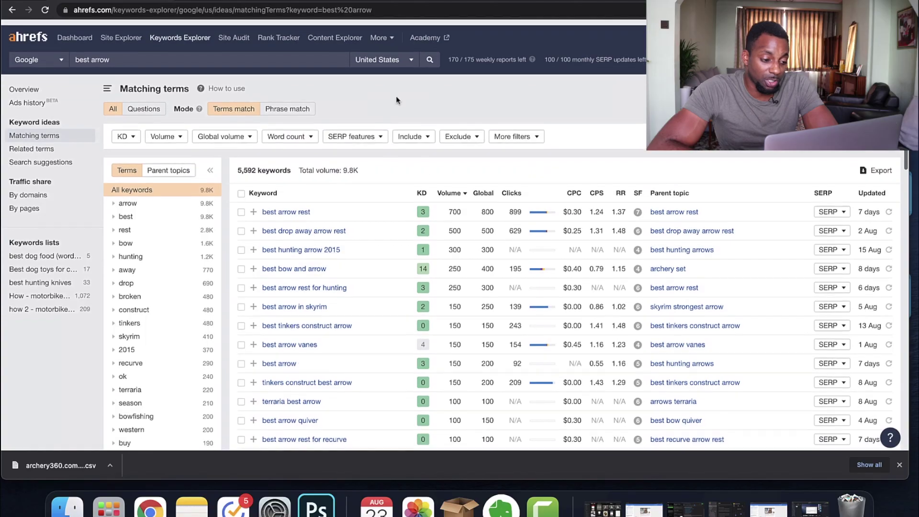
scroll(381, 188, "down", 2)
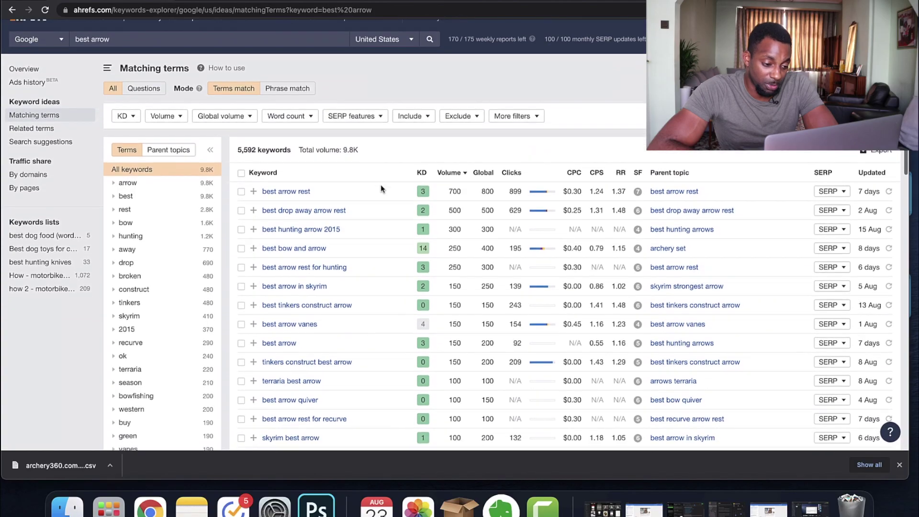
scroll(388, 177, "down", 3)
scroll(392, 164, "up", 5)
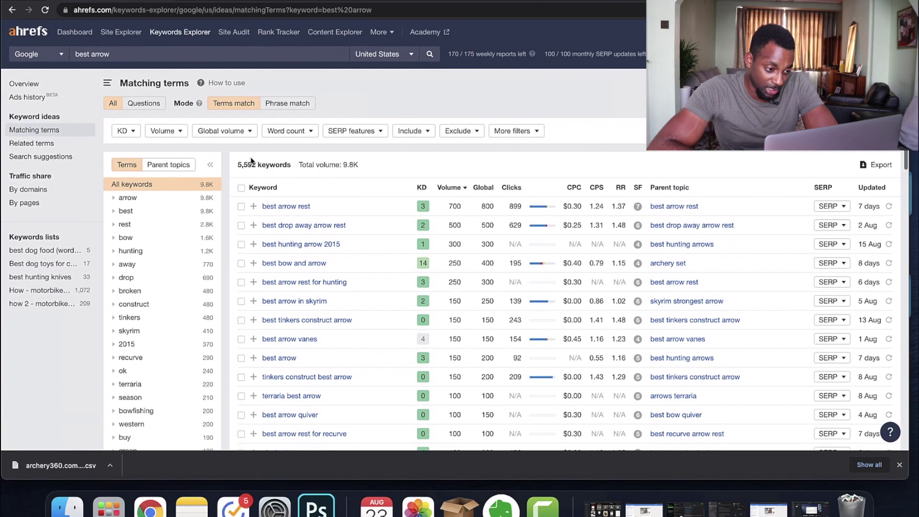
Filter the "best arrow" matching terms to a maximum KD of 5 and a minimum search volume of 20.
left_click(125, 130)
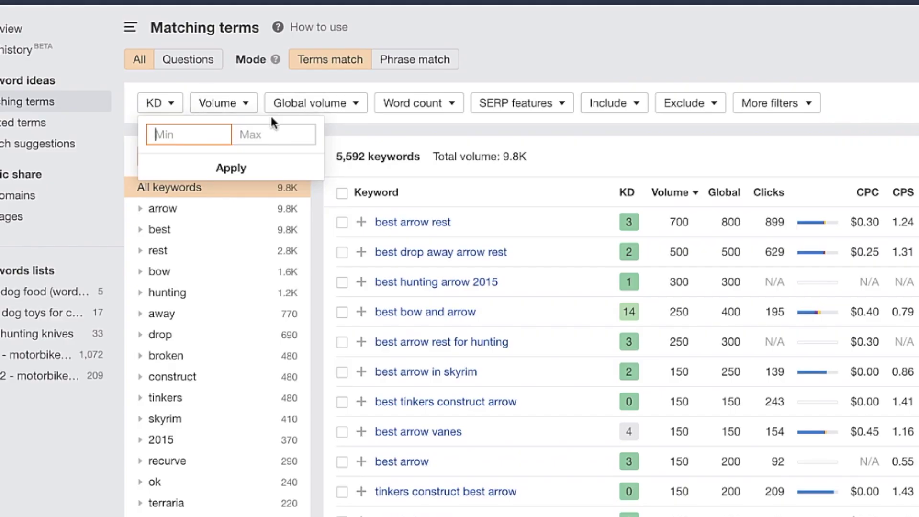
type("5")
left_click(259, 170)
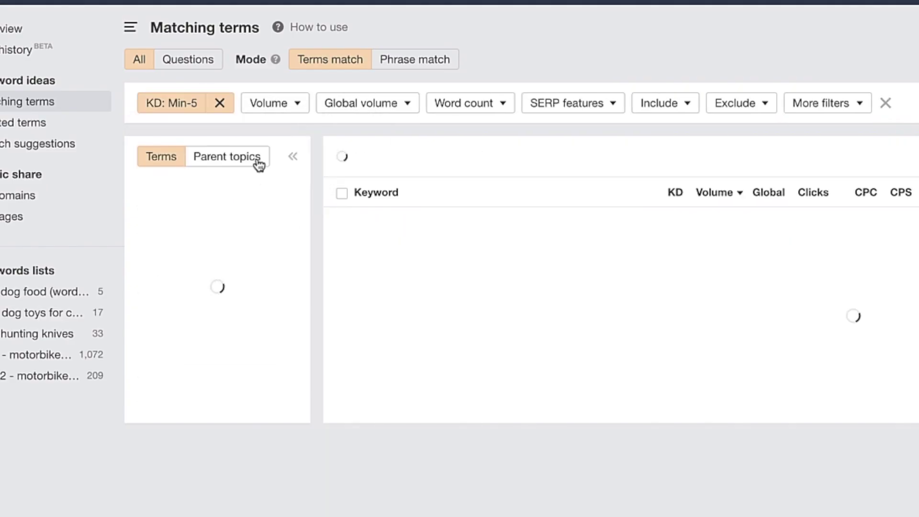
left_click(294, 107)
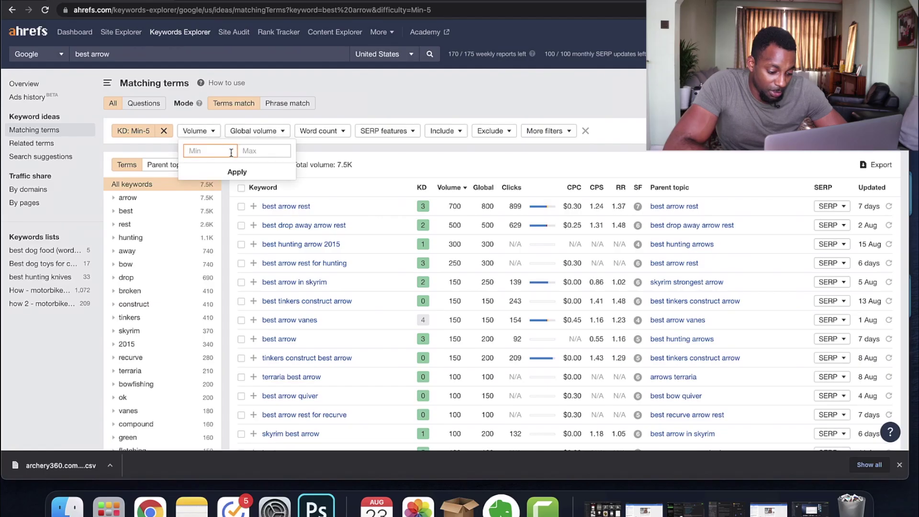
type("20")
left_click(237, 172)
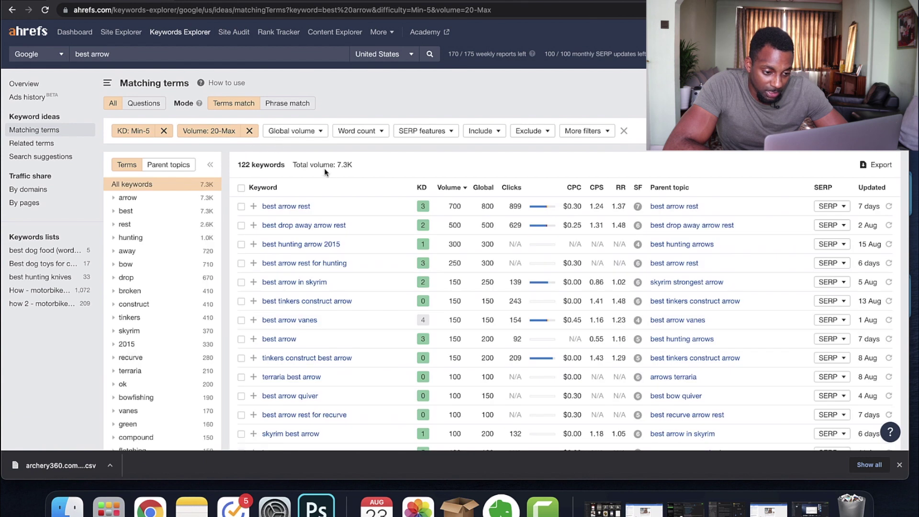
scroll(325, 171, "down", 1)
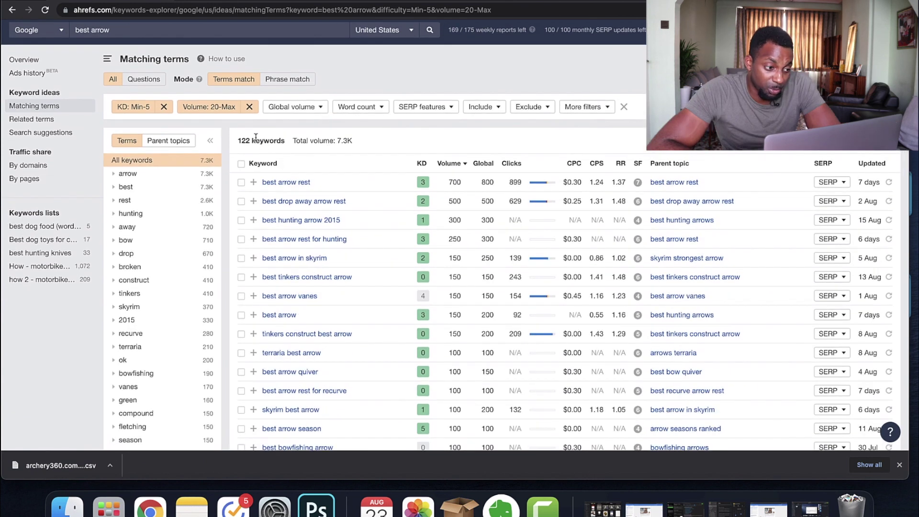
Look through the first page of filtered "best arrow" matching terms, checking each keyword's difficulty and volume.
scroll(254, 140, "down", 1)
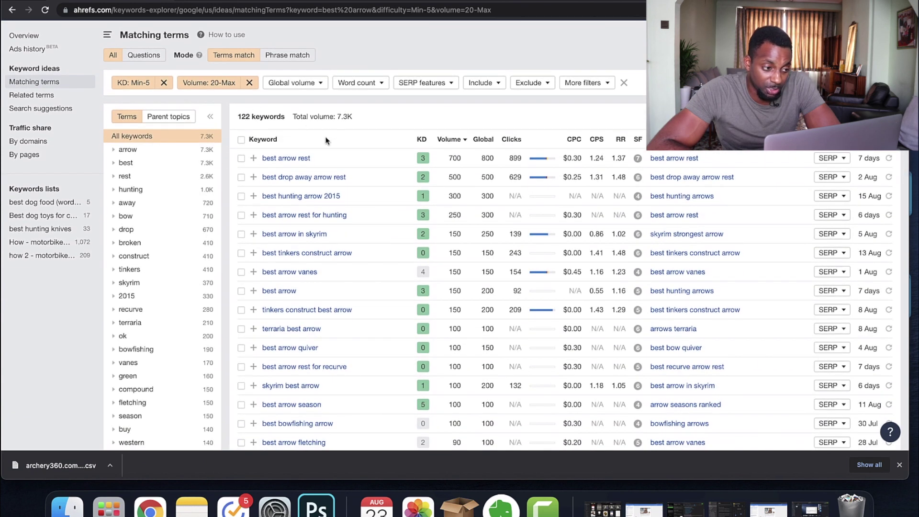
scroll(326, 140, "up", 2)
scroll(329, 188, "down", 20)
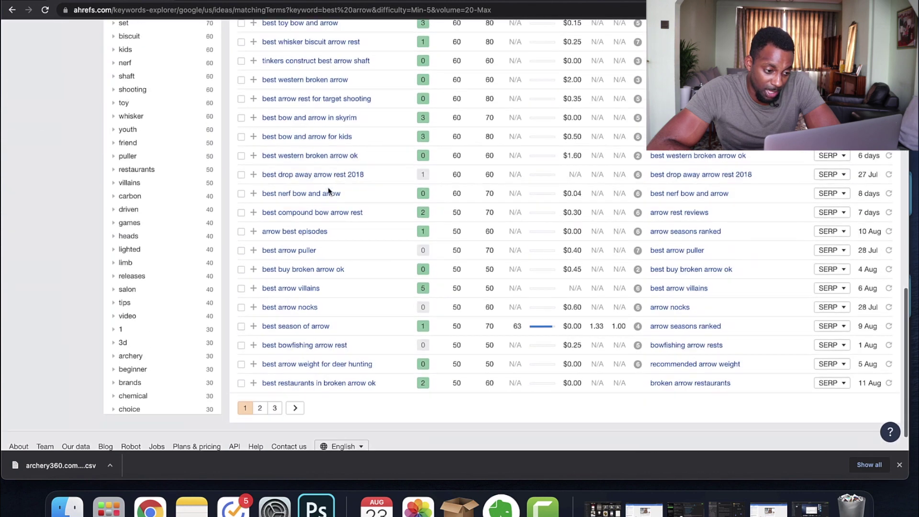
scroll(328, 190, "down", 1)
scroll(315, 180, "up", 20)
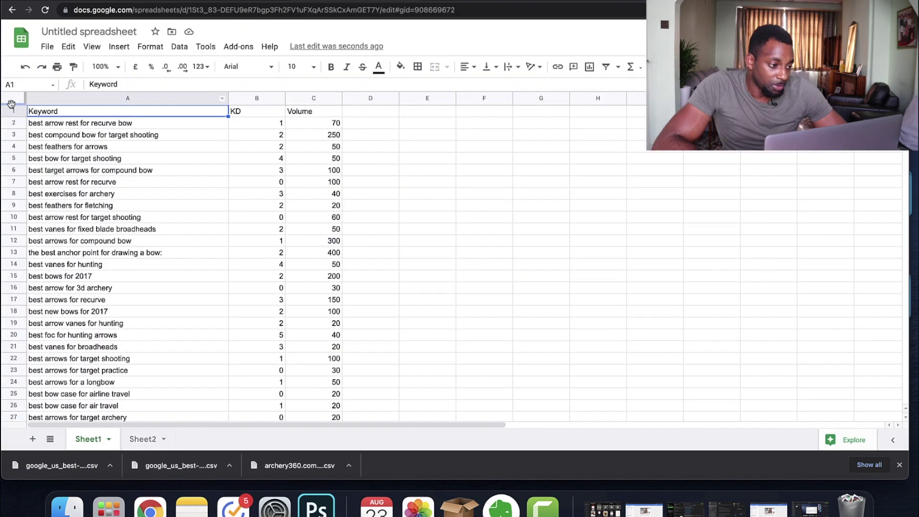
Examine the combined keyword list in Sheet1 of the Google Sheets spreadsheet, including its KD and Volume columns.
left_click(12, 100)
scroll(236, 222, "down", 5)
scroll(237, 222, "right", 3)
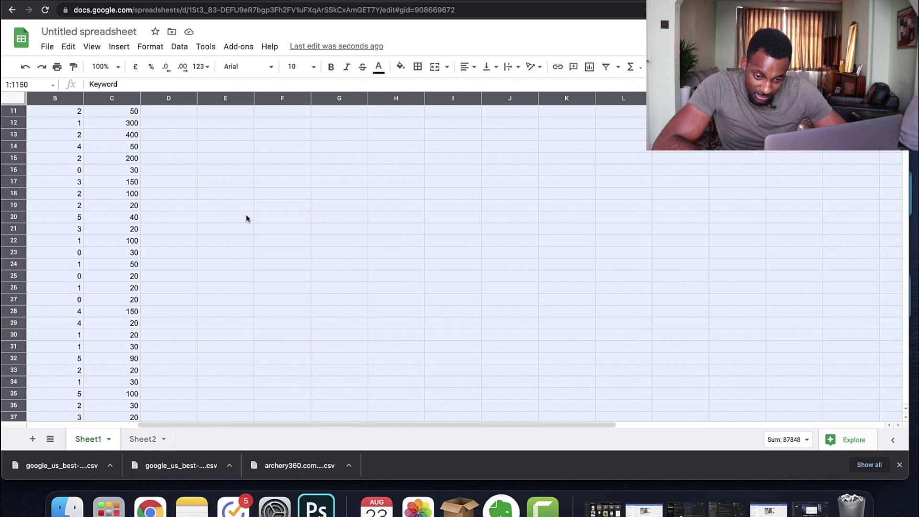
scroll(470, 320, "up", 5)
scroll(207, 216, "left", 3)
left_click(146, 172)
left_click(88, 98)
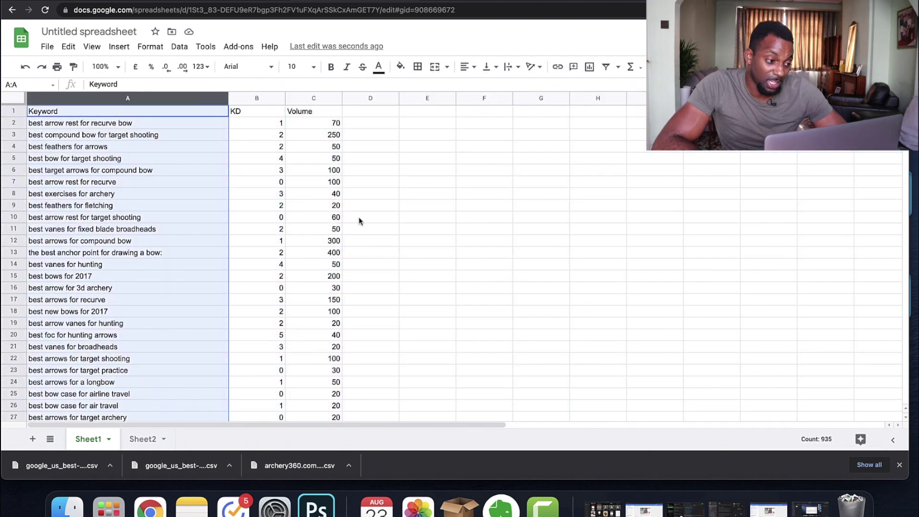
left_click(150, 115)
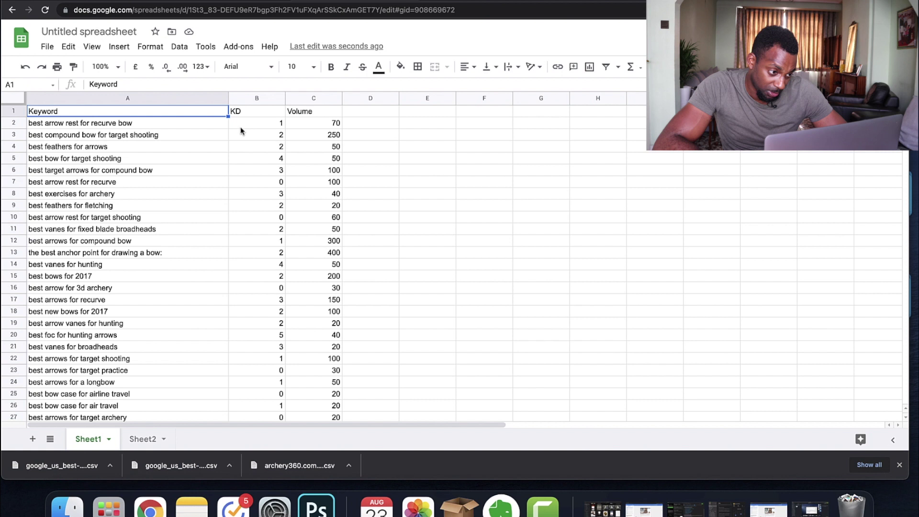
left_click(201, 100)
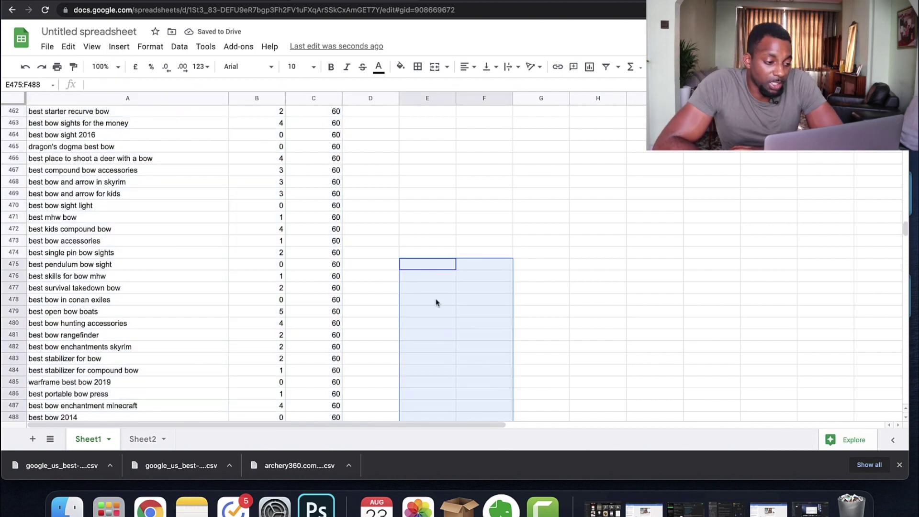
scroll(318, 181, "up", 15)
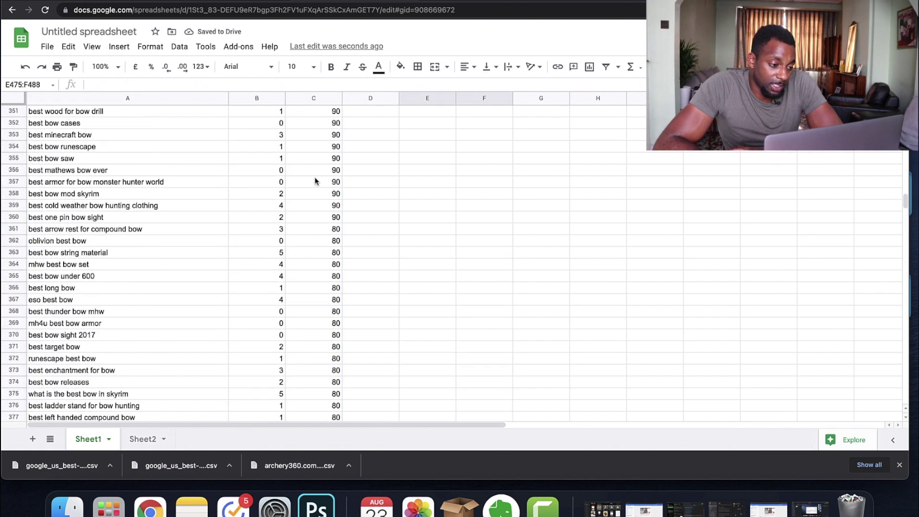
scroll(315, 180, "up", 20)
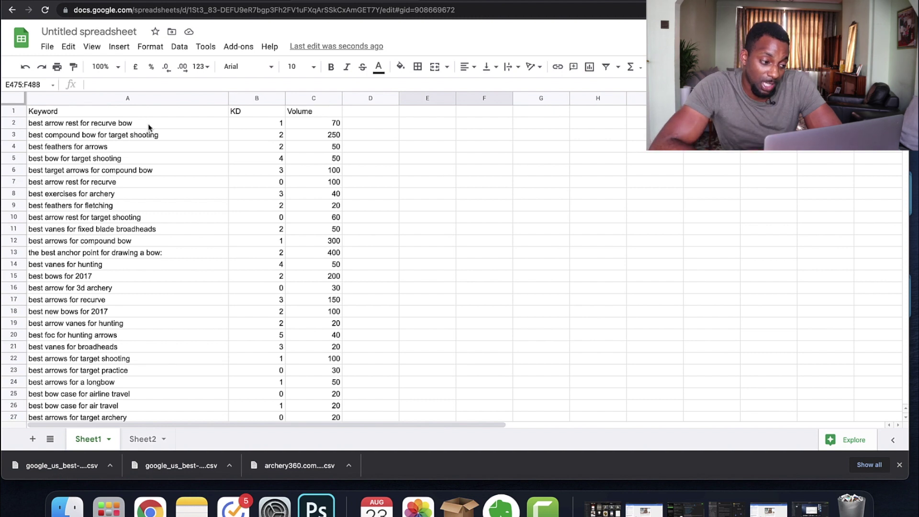
Remove duplicate rows from columns A to C, analysing only column A for repeated keywords.
left_click(44, 98)
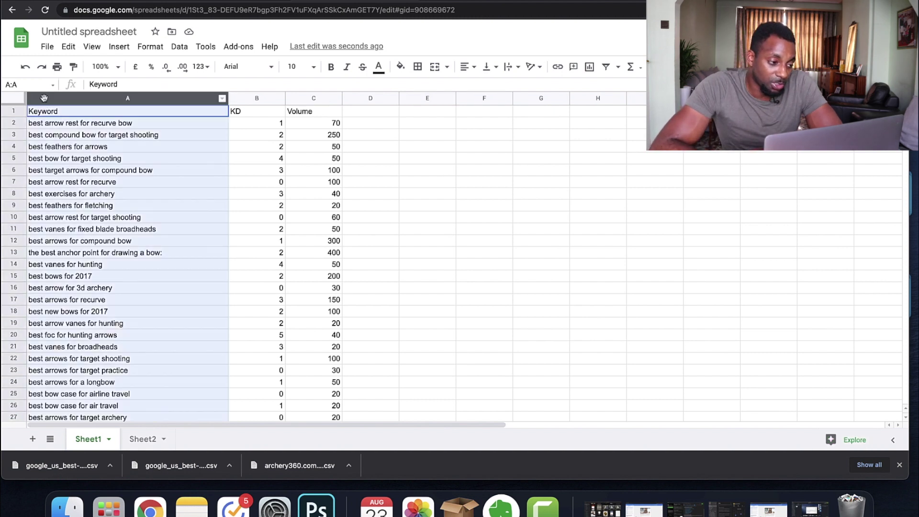
left_click(308, 99, "shift")
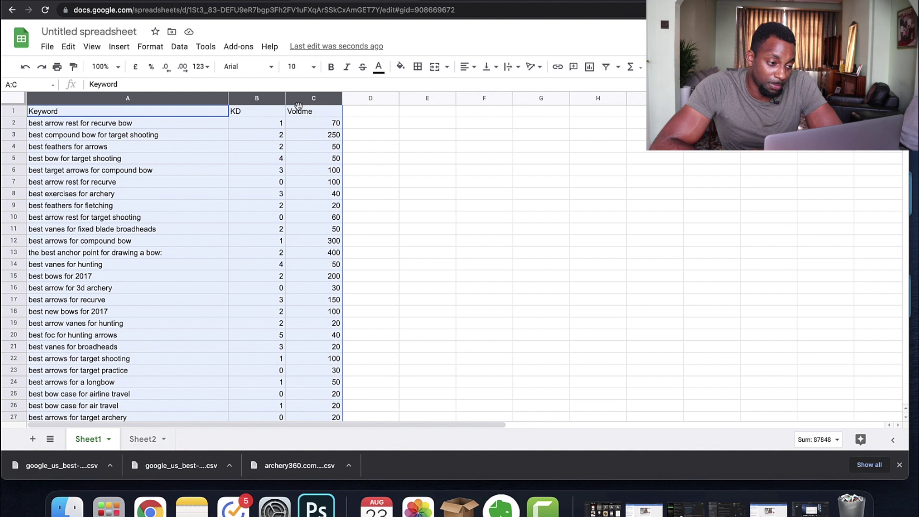
left_click(178, 47)
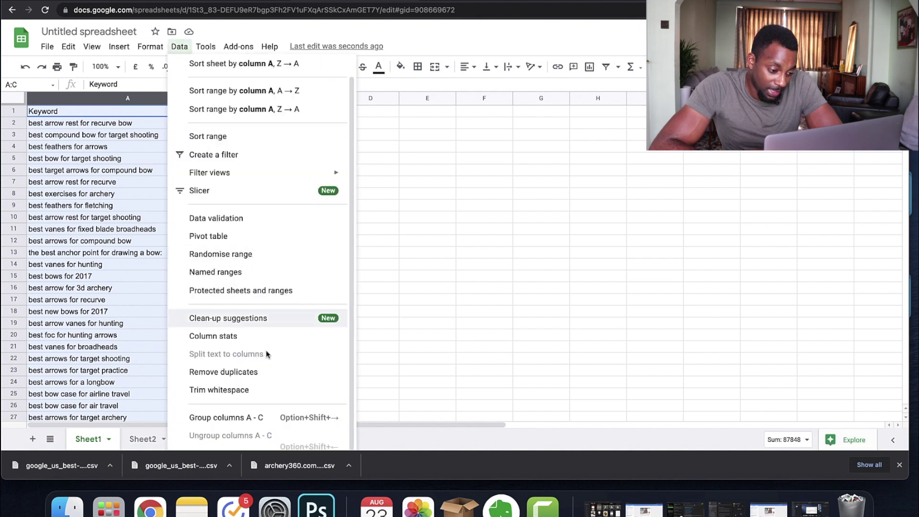
left_click(266, 374)
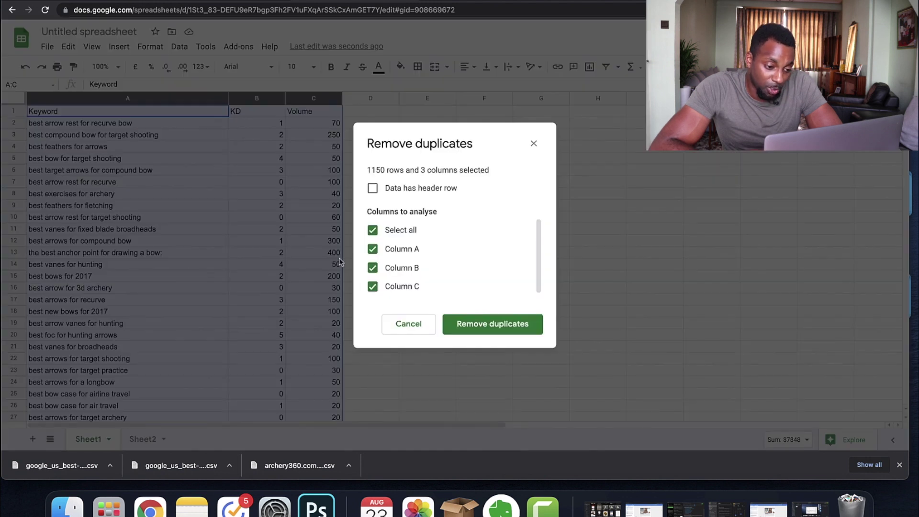
left_click(373, 230)
left_click(373, 250)
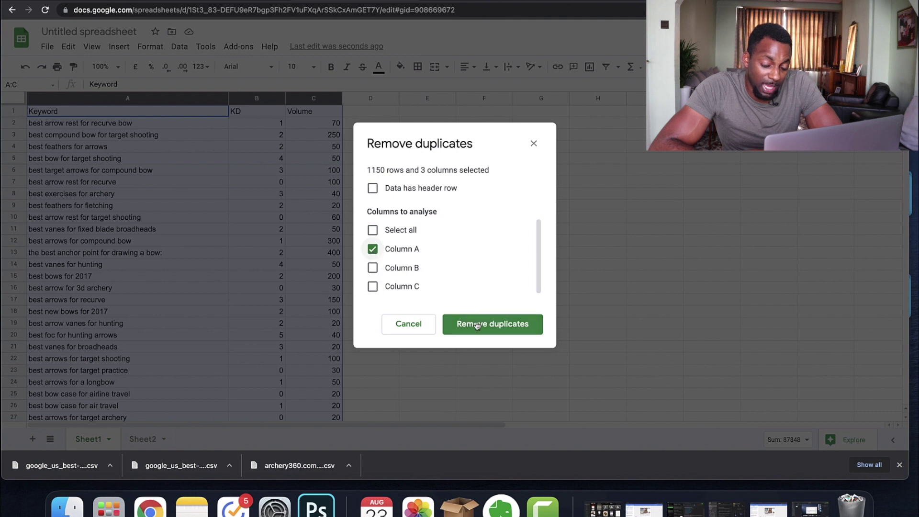
left_click(477, 325)
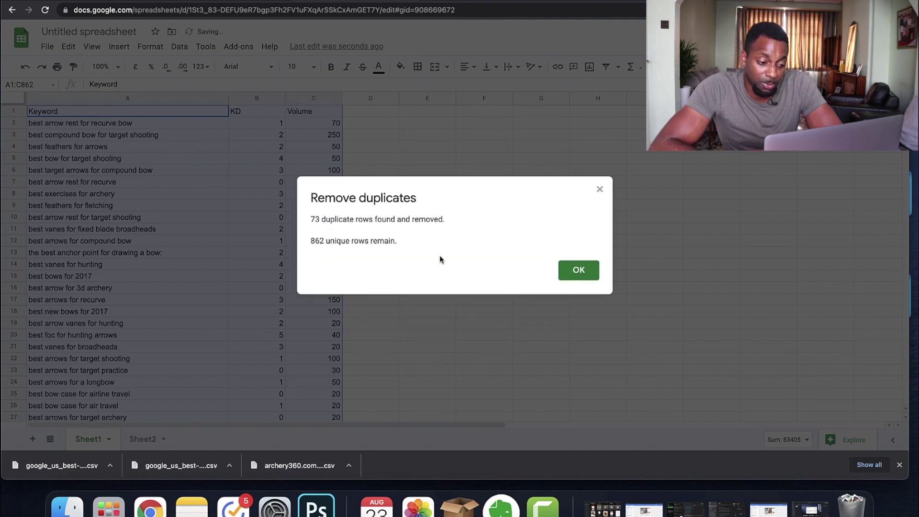
left_click(371, 217)
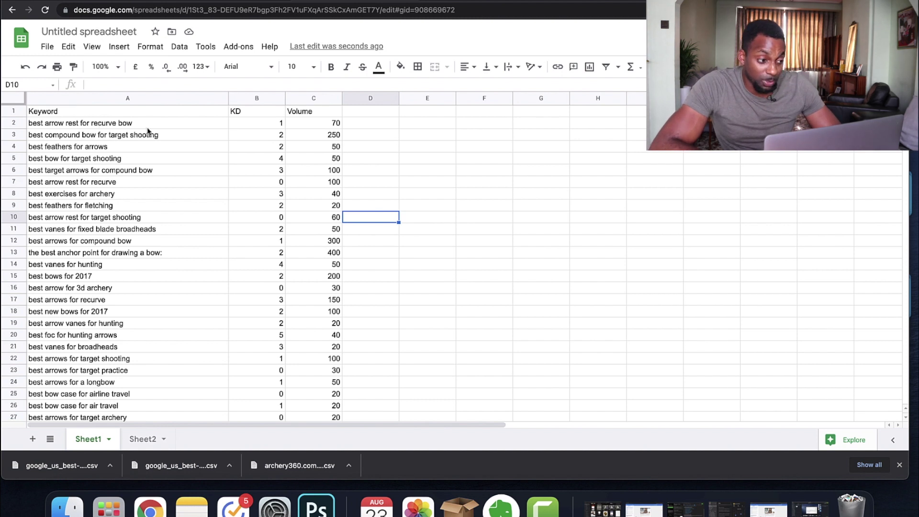
Create a filter on the Keyword, KD and Volume columns.
left_click_drag(55, 99, 311, 99)
left_click(180, 46)
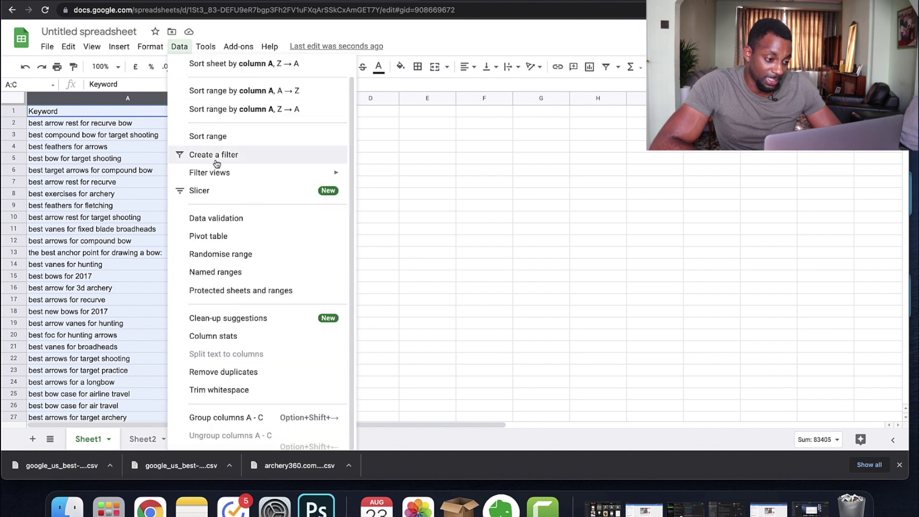
left_click(217, 158)
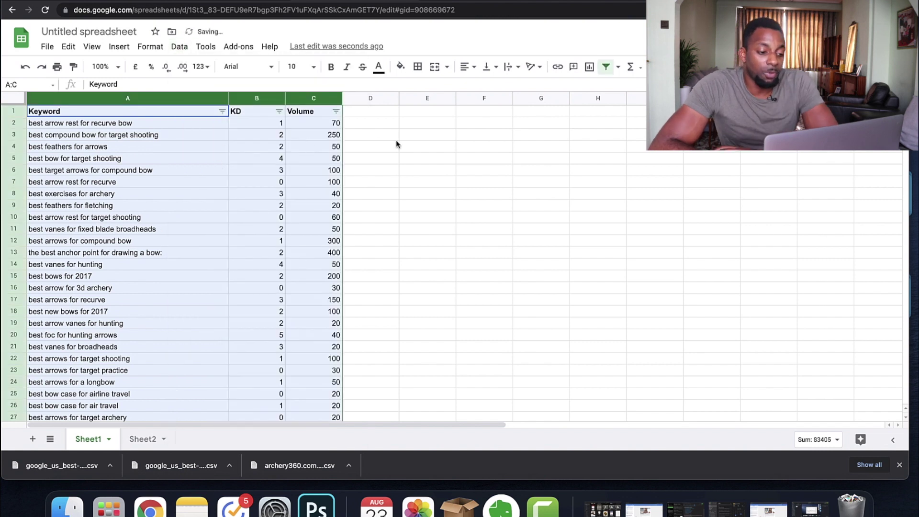
left_click(378, 134)
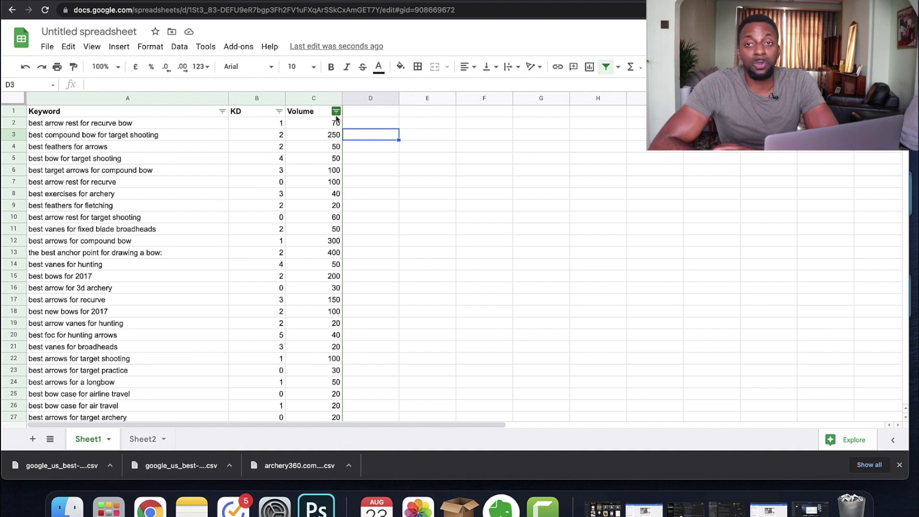
Rename Sheet1, which holds the deduplicated keyword list, as Best.
left_click(143, 98)
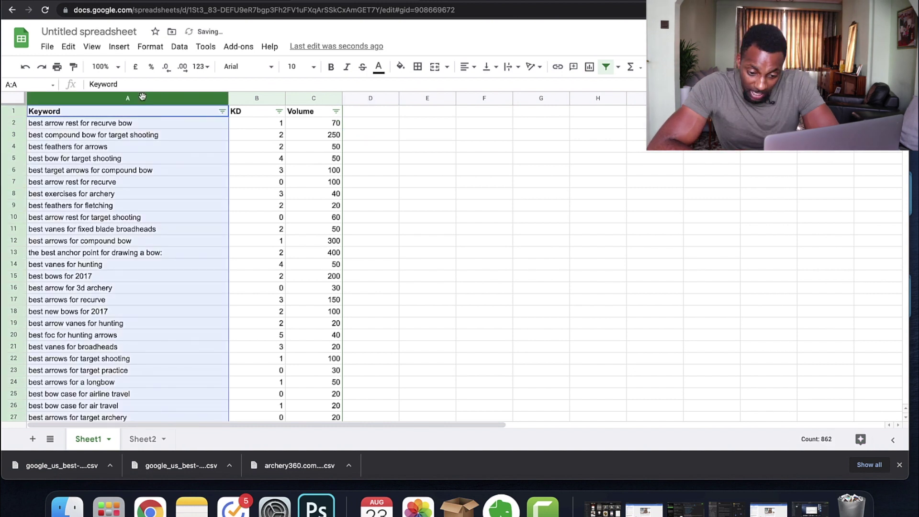
left_click(235, 171)
scroll(207, 215, "down", 15)
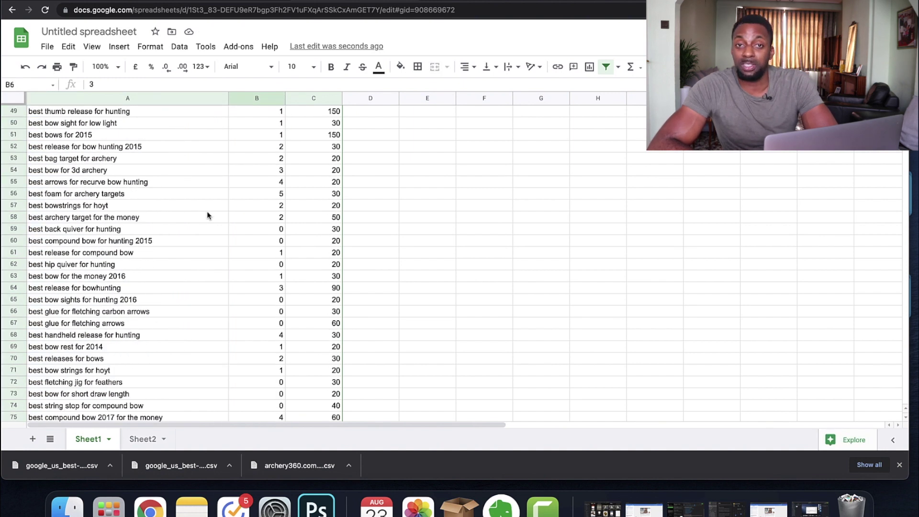
scroll(207, 215, "up", 15)
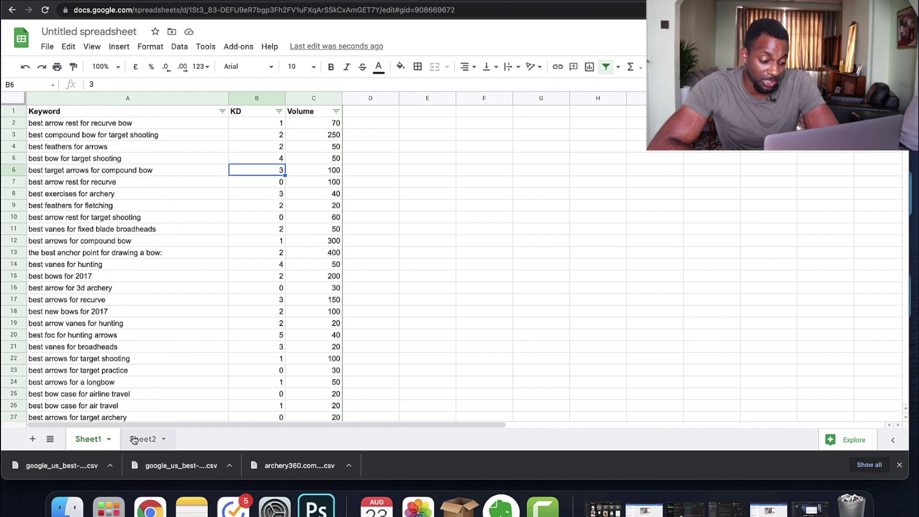
double_click(100, 439)
type("Be")
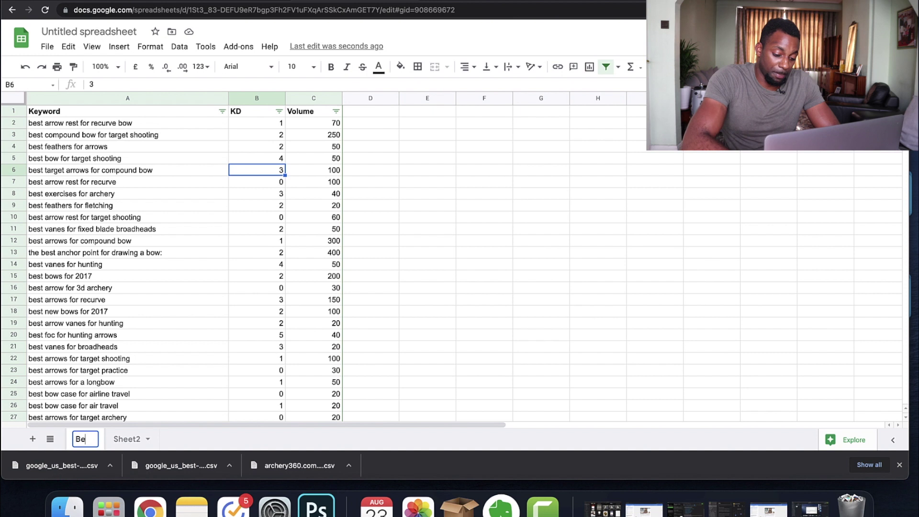
type("st")
key("Return")
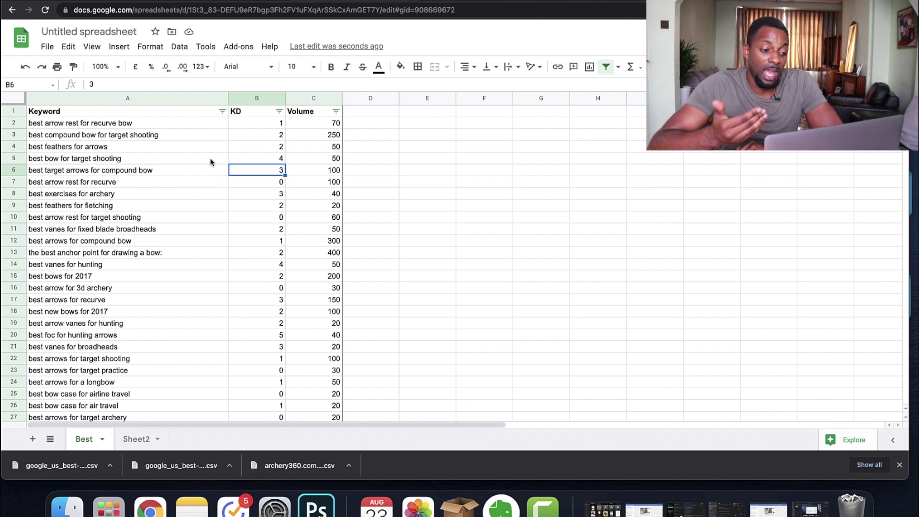
Filter the KD column to show only keywords with a difficulty of 0.
left_click(192, 146)
left_click(279, 111)
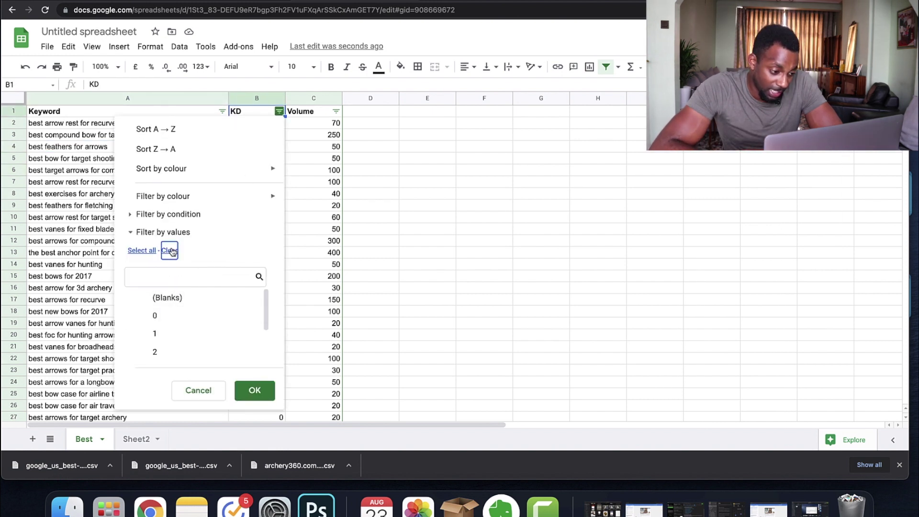
left_click(252, 389)
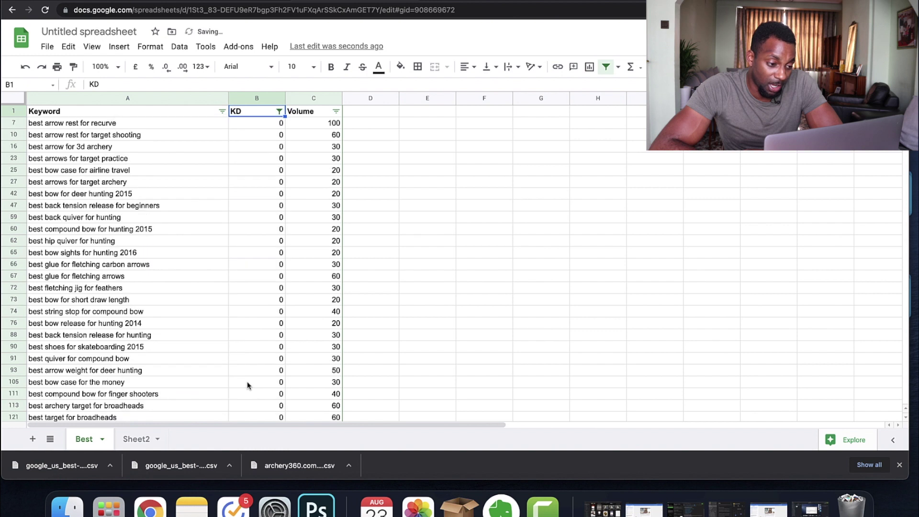
scroll(259, 269, "down", 20)
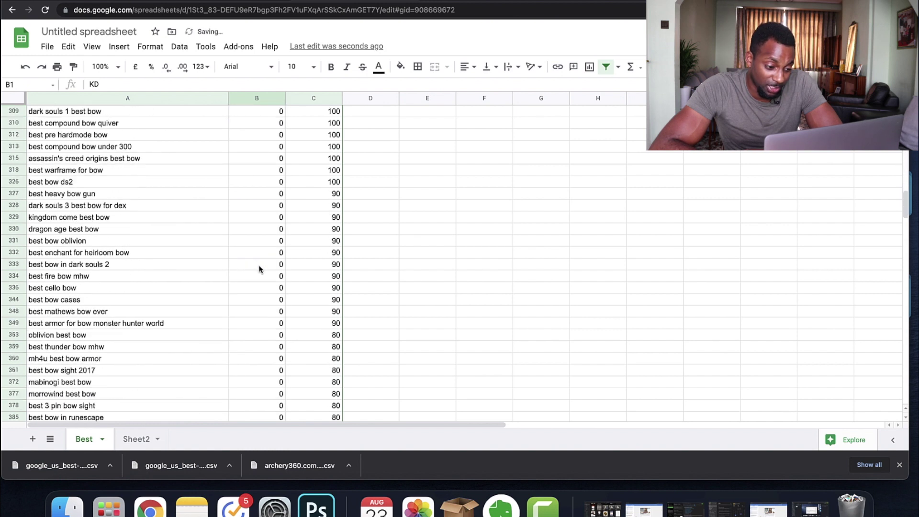
scroll(259, 269, "up", 20)
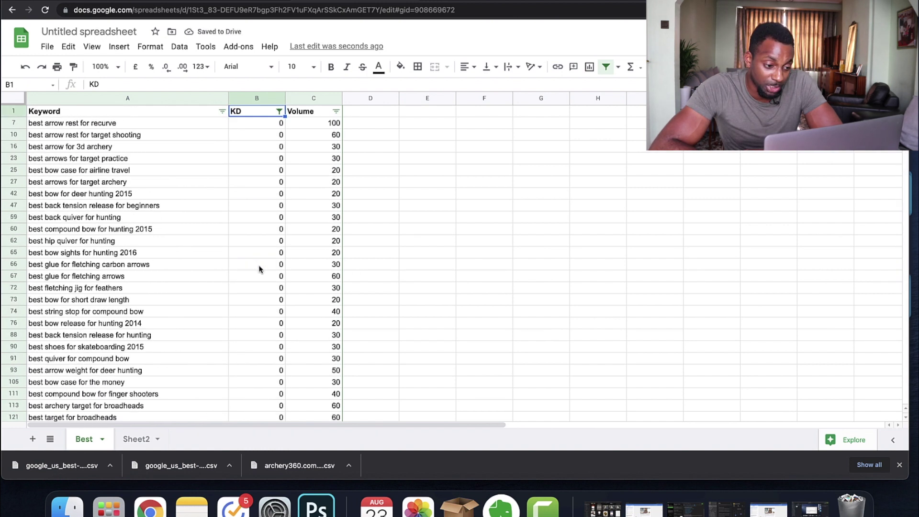
Sort the KD 0 keywords by Volume in descending order.
left_click(336, 112)
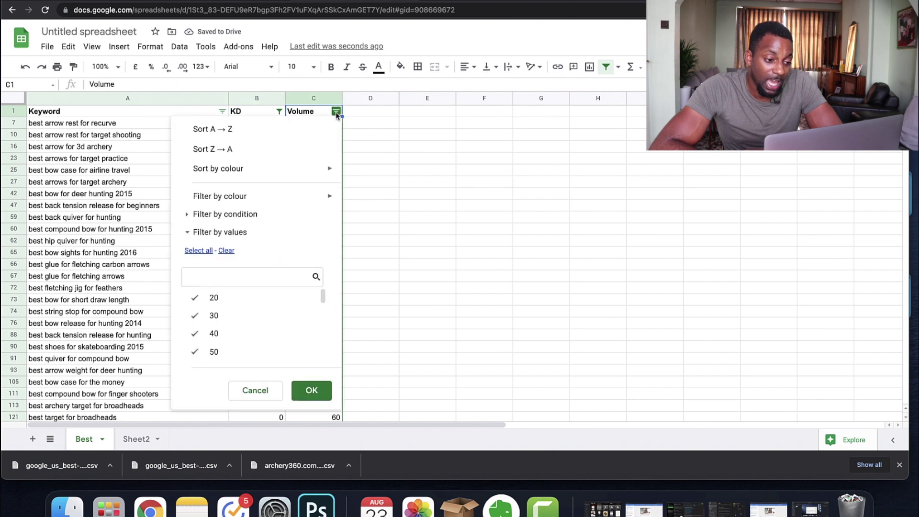
left_click(297, 148)
left_click(328, 125)
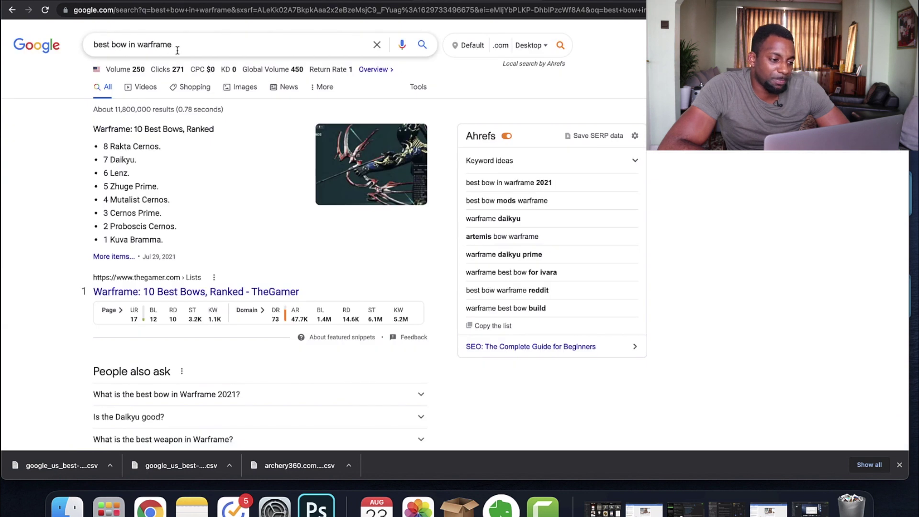
Search Google for "best peep sight for compound bow" and open the Ahrefs referring domains report for the safariors.com result.
triple_click(177, 51)
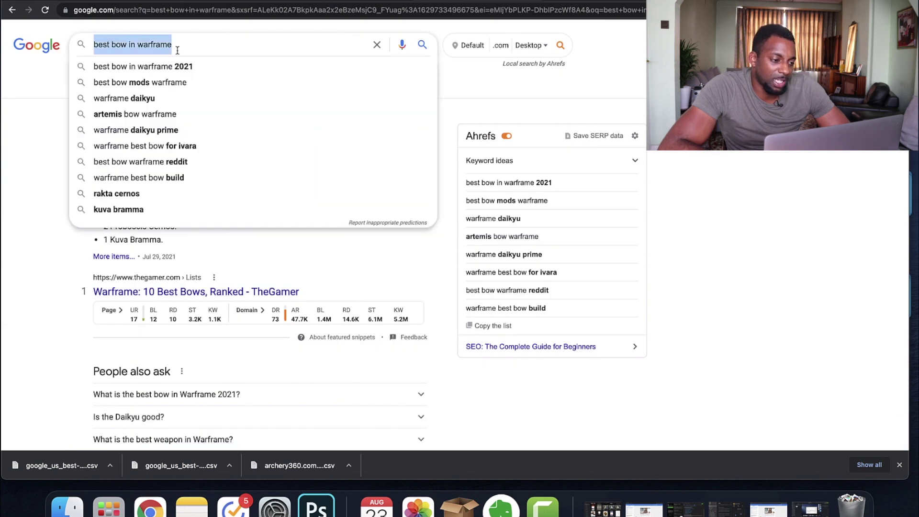
type("best peep sight for compound bow")
key("Return")
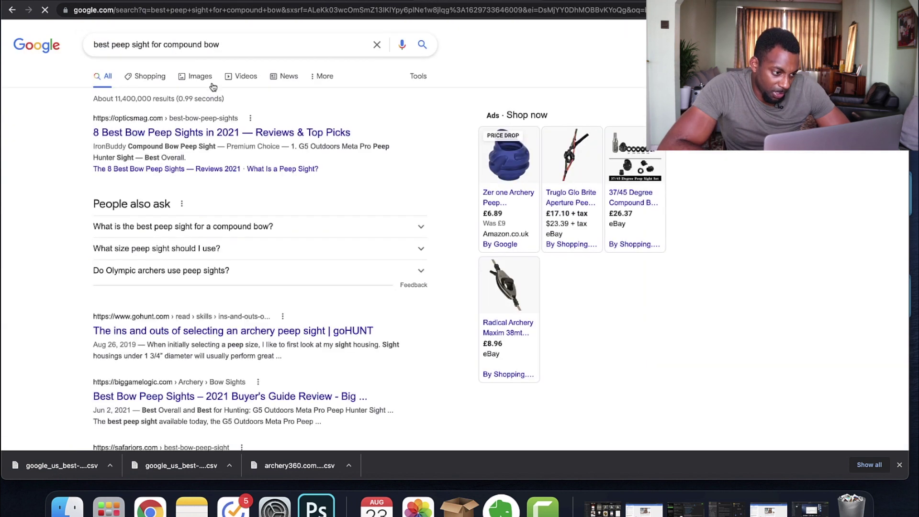
scroll(245, 103, "down", 5)
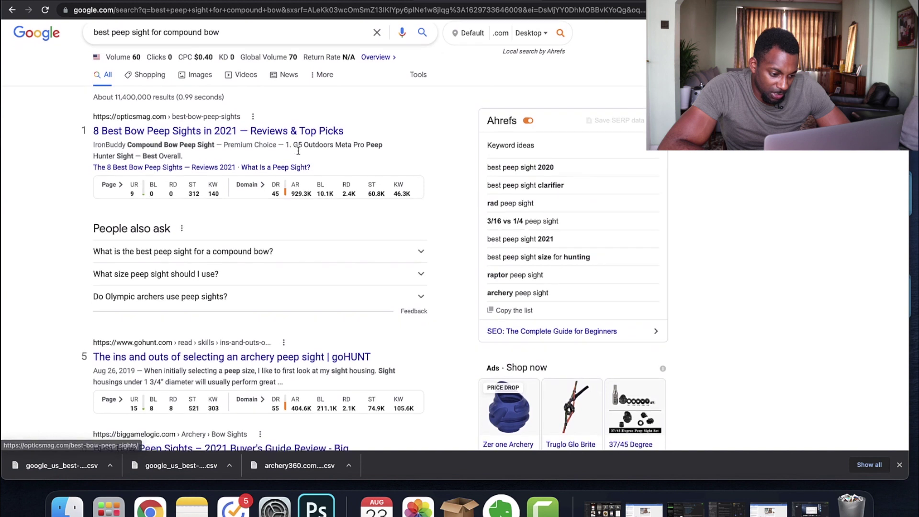
scroll(298, 151, "down", 5)
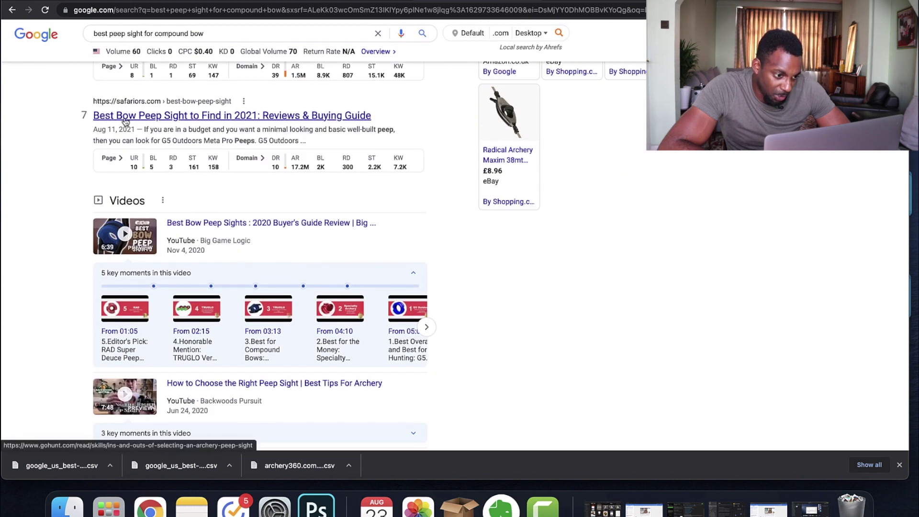
left_click(175, 165)
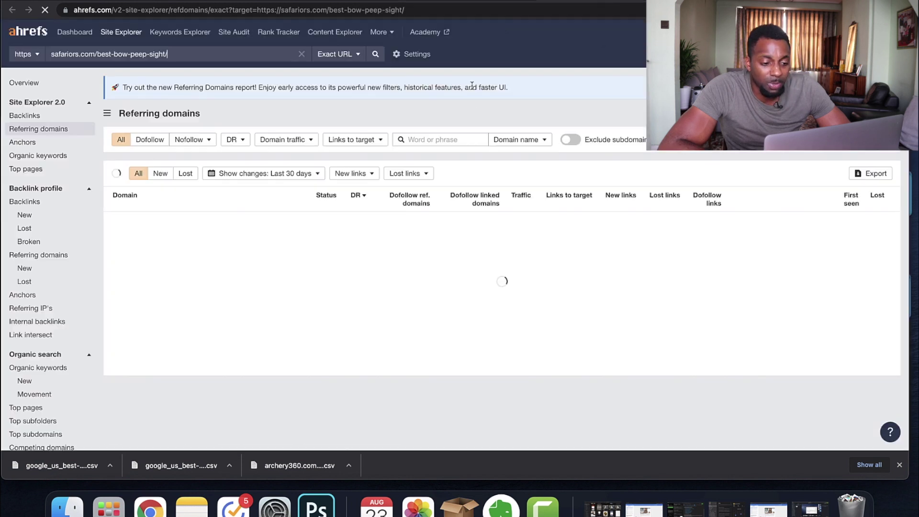
Filter the referring domains of the safariors.com page to dofollow and expand the backlinks from booklikes.com.
left_click(152, 142)
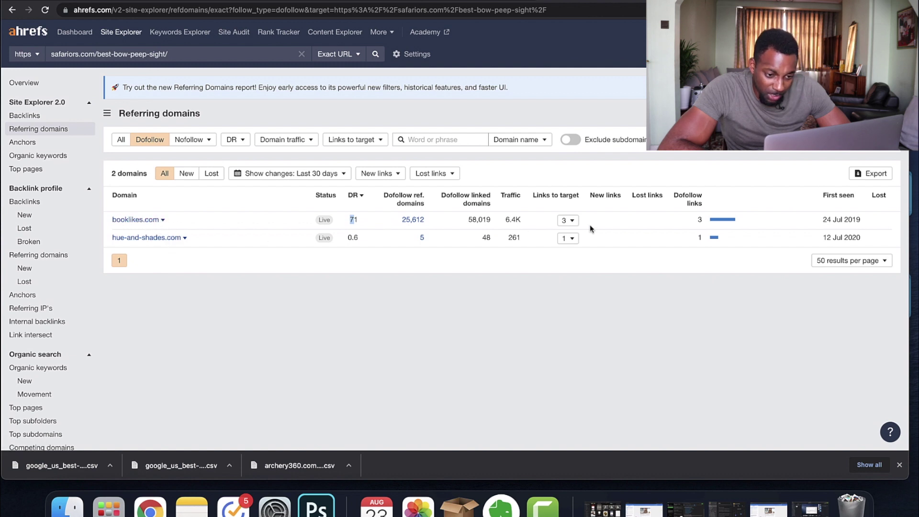
left_click(570, 224)
scroll(550, 263, "down", 4)
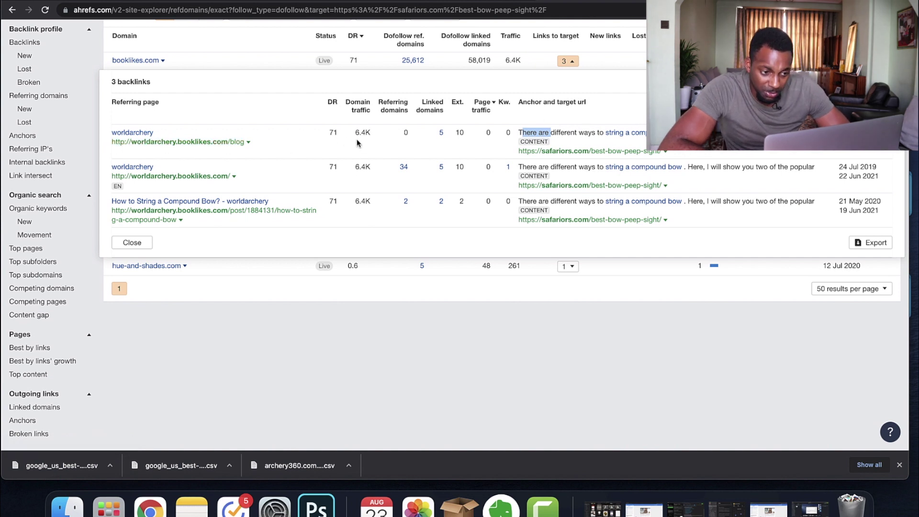
Return to the Google results for "best peep sight for compound bow" and review the Ahrefs metrics of the remaining ranking pages.
key("ctrl+Tab")
scroll(277, 279, "down", 2)
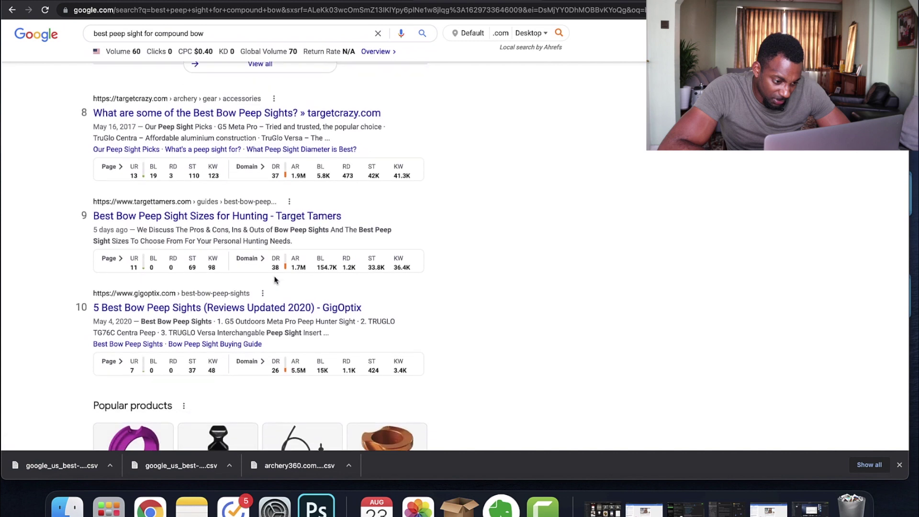
scroll(277, 279, "up", 8)
scroll(198, 41, "up", 10)
Copy the keyword "best bow quiver for hunting" from the Best sheet and search Google for it.
key("ctrl+Tab")
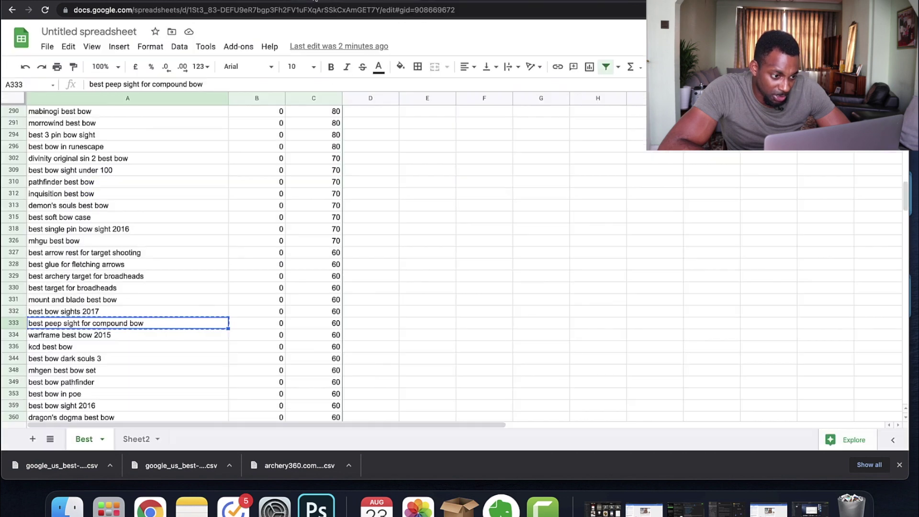
scroll(250, 176, "up", 20)
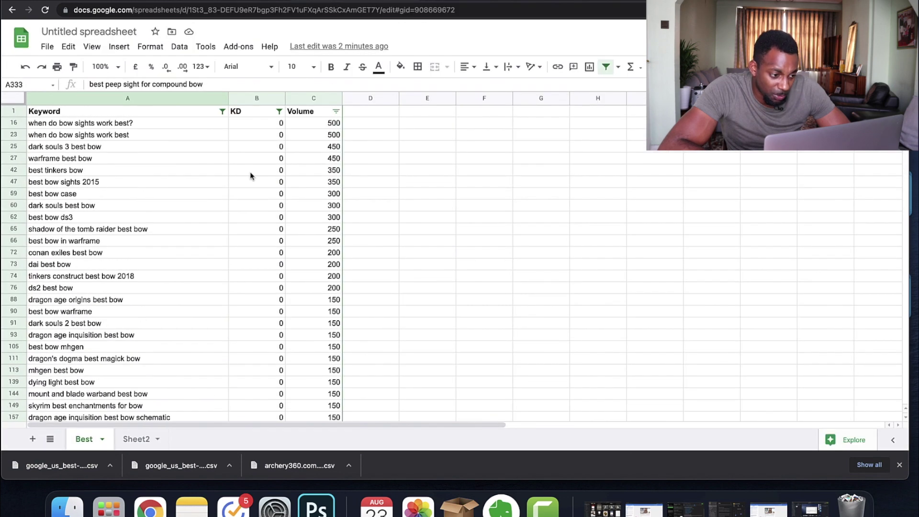
scroll(251, 176, "down", 20)
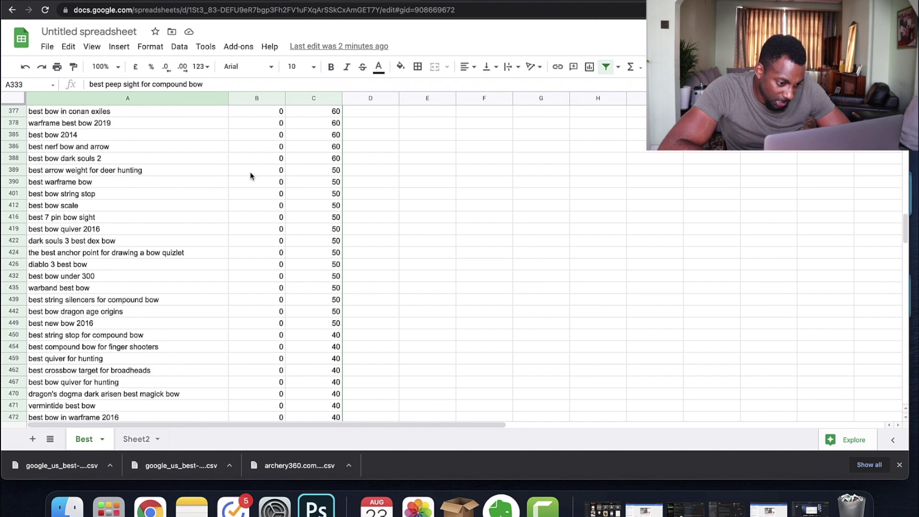
scroll(253, 300, "down", 5)
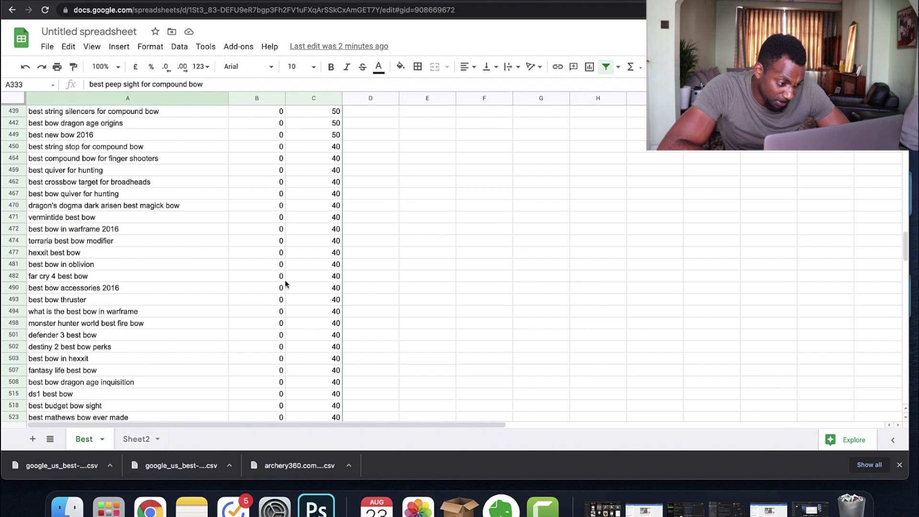
left_click(201, 193)
key("ctrl+c")
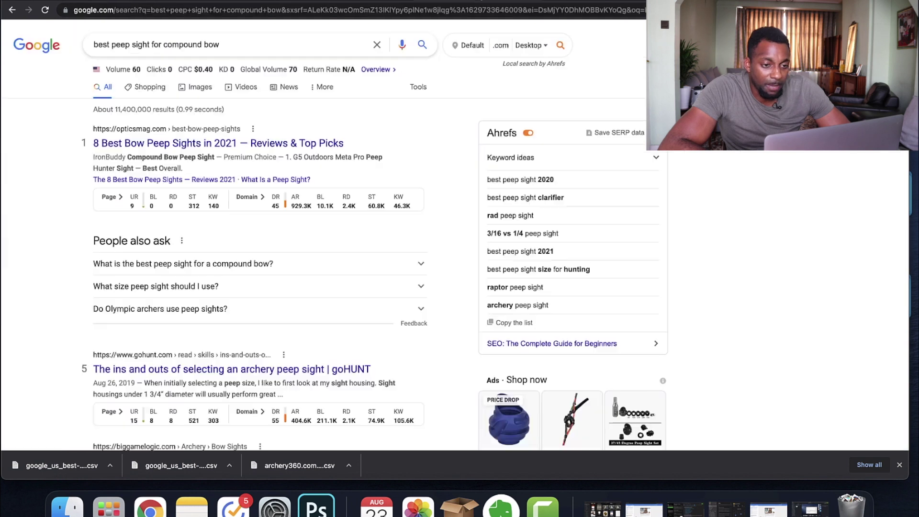
triple_click(303, 42)
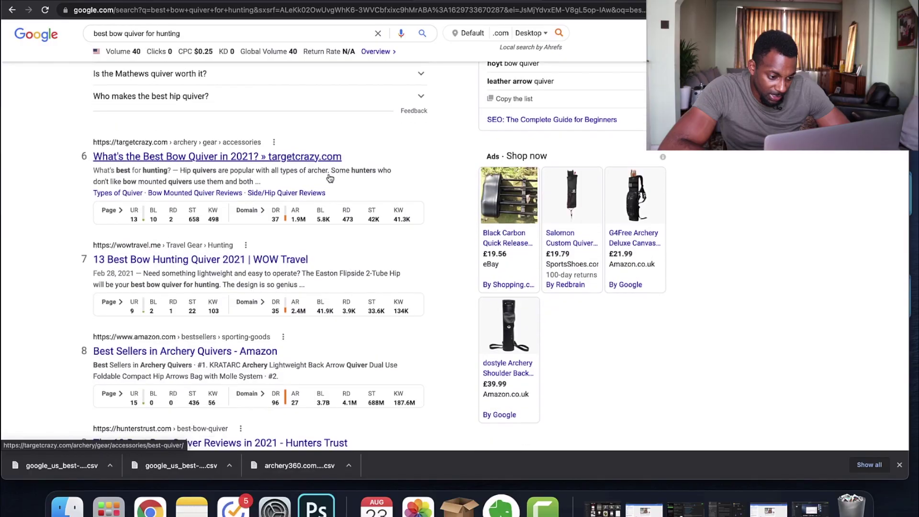
Examine the page and domain metrics of the Google results ranking for "best bow quiver for hunting".
scroll(328, 177, "down", 10)
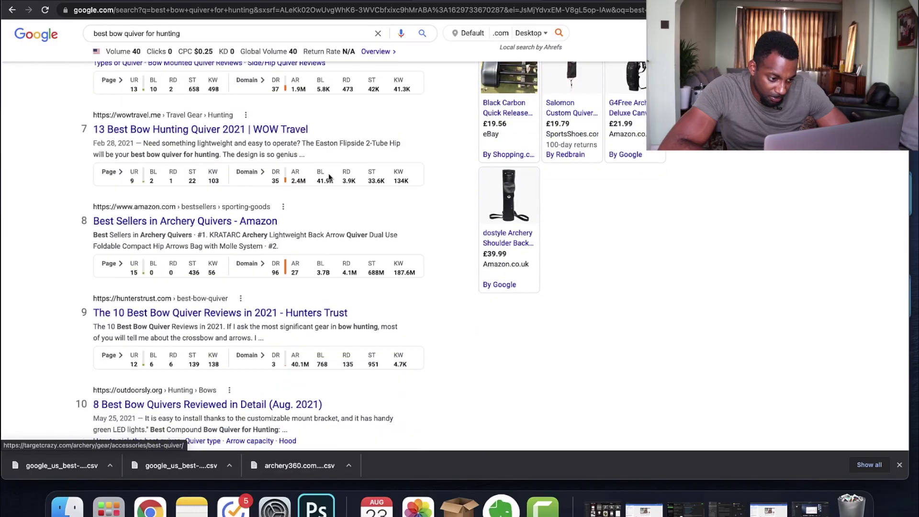
scroll(328, 207, "down", 1)
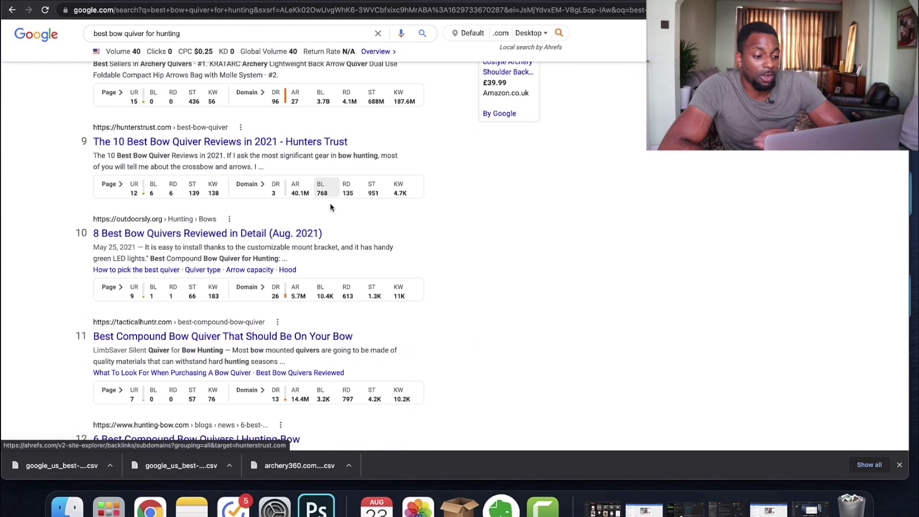
scroll(328, 201, "up", 12)
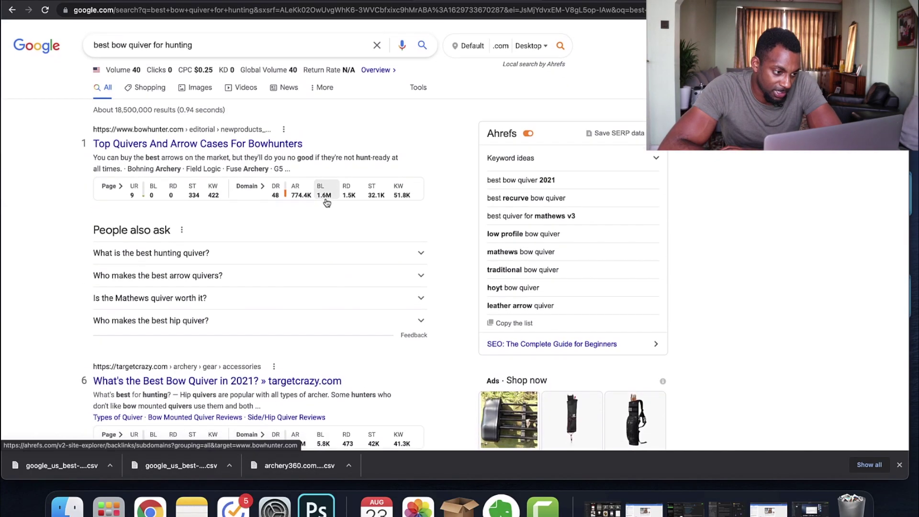
scroll(192, 155, "down", 3)
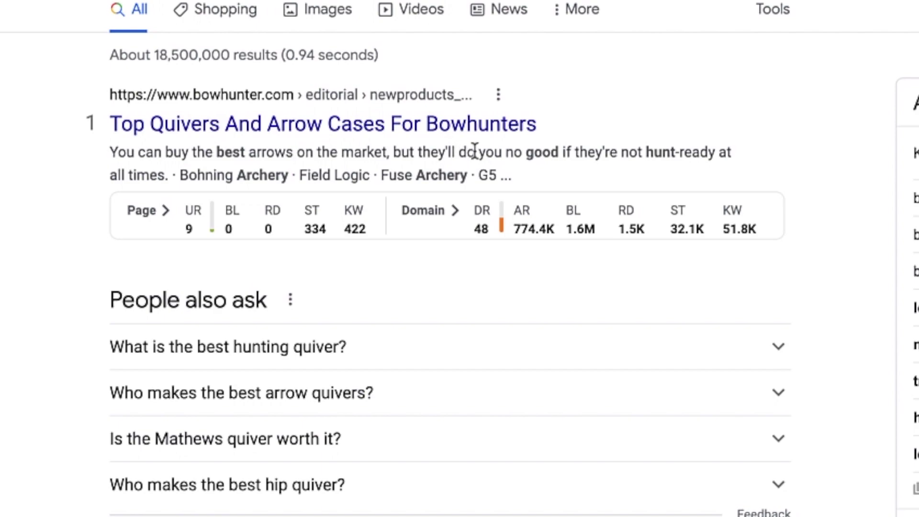
scroll(480, 162, "down", 4)
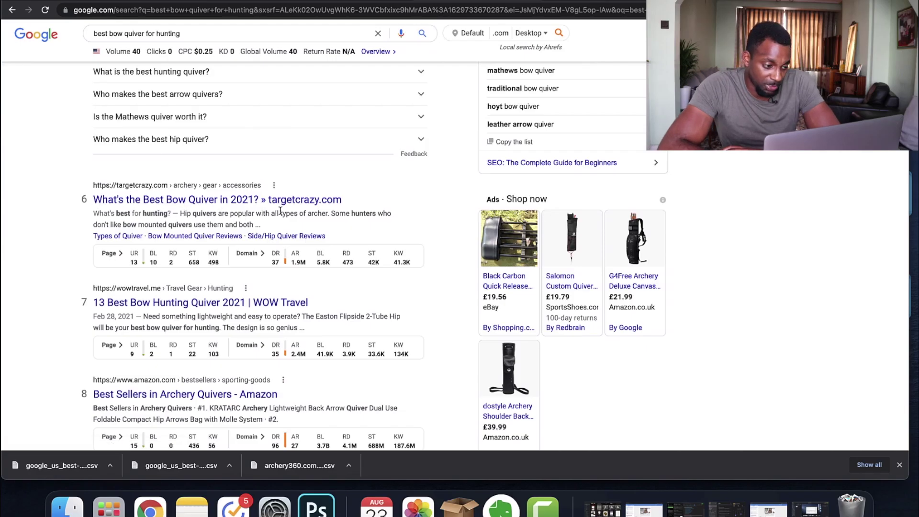
scroll(252, 216, "down", 2)
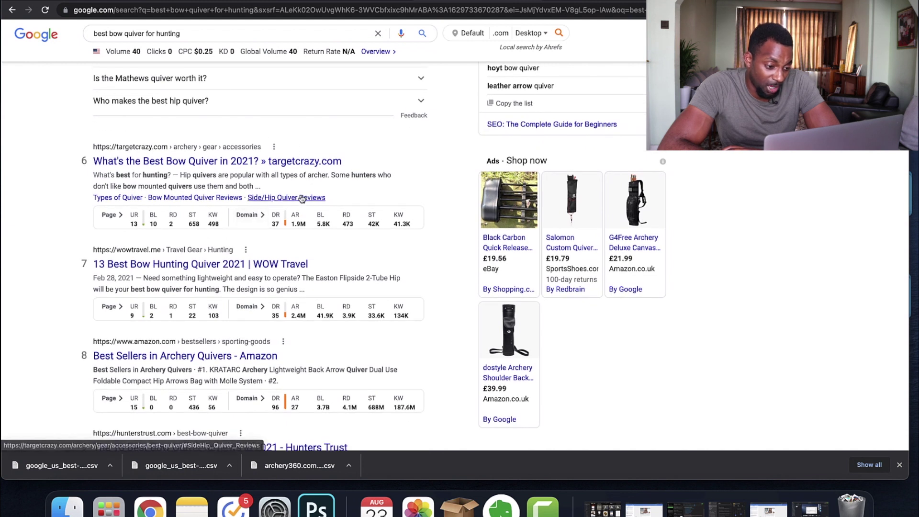
scroll(302, 198, "down", 5)
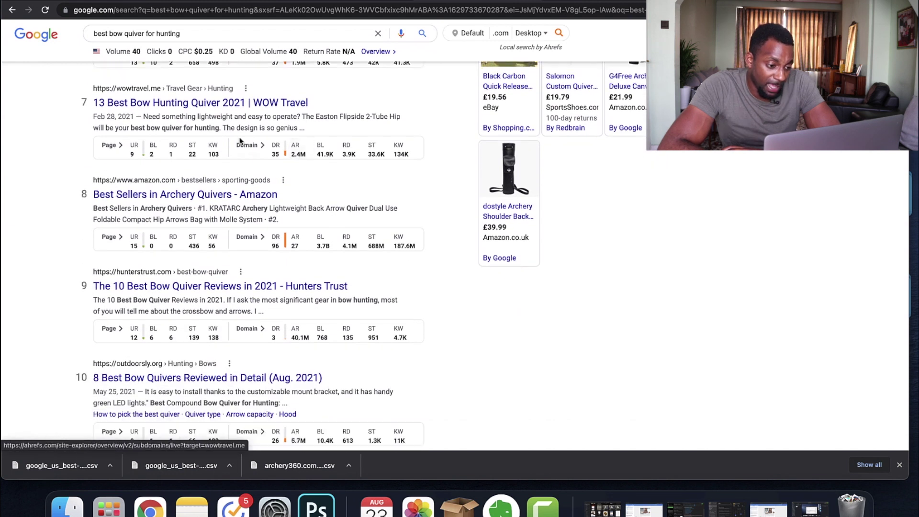
scroll(240, 141, "down", 3)
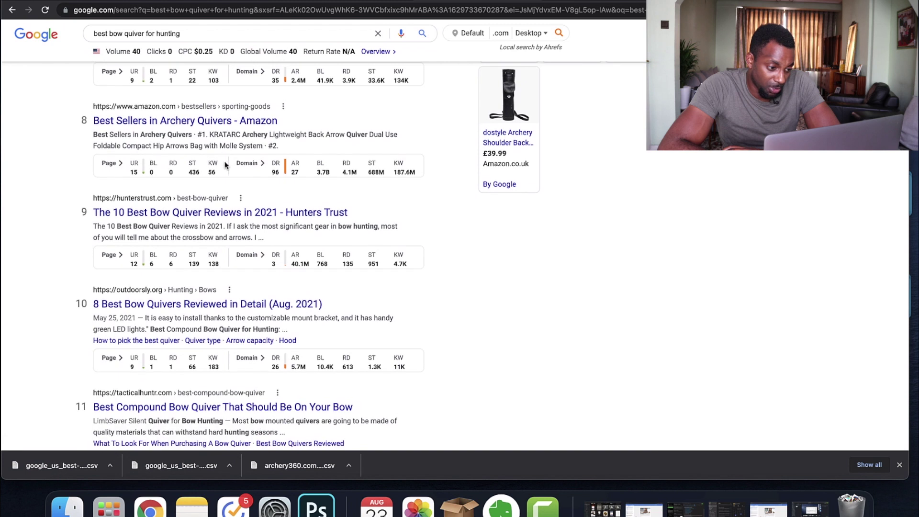
scroll(214, 224, "up", 10)
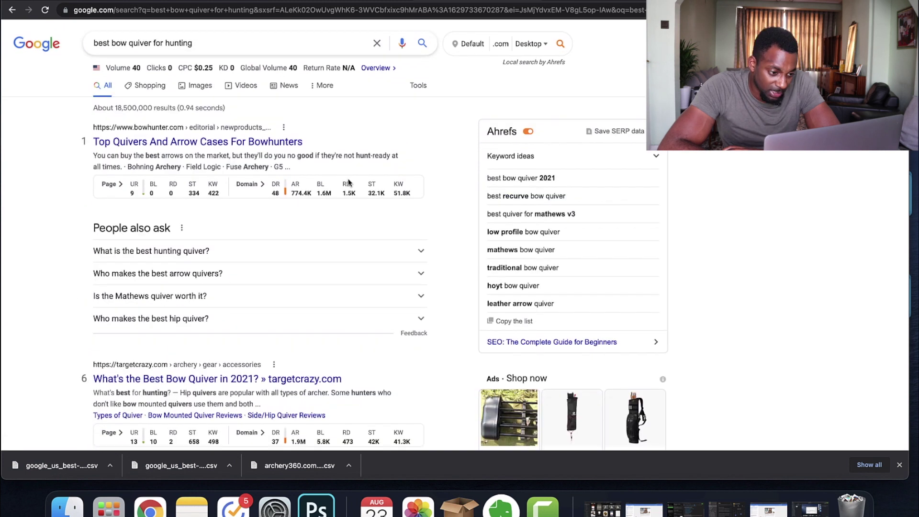
scroll(351, 189, "down", 3)
scroll(281, 170, "up", 5)
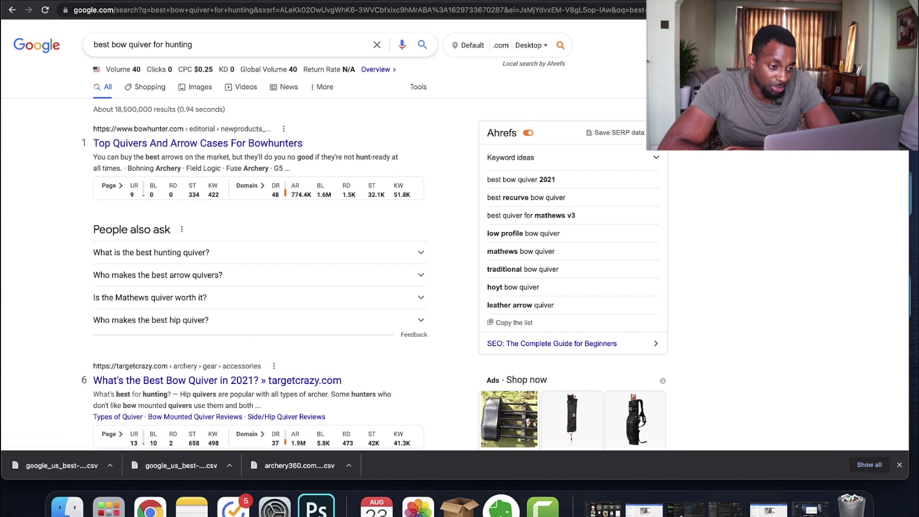
Return to the Best sheet, pick the lower-volume keyword "best glue for fletching carbon arrows" and search Google for it.
key("ctrl+Tab")
scroll(323, 283, "down", 10)
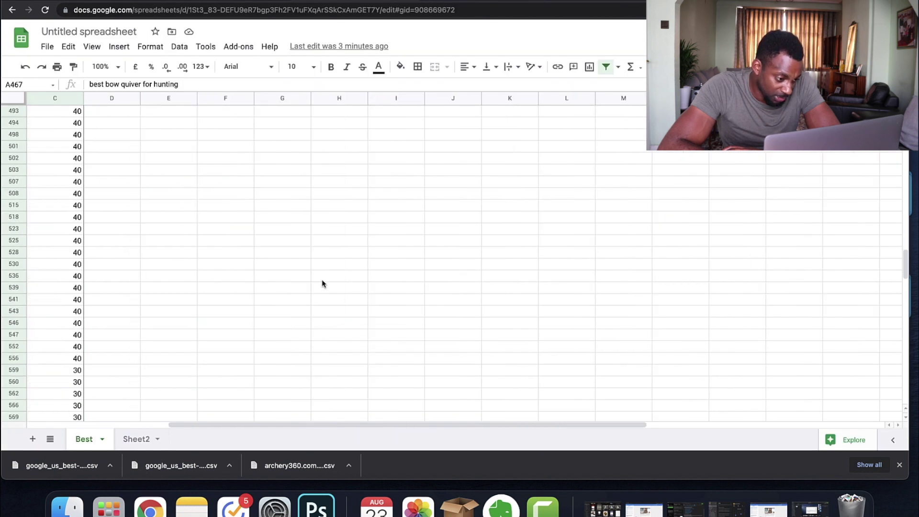
scroll(322, 283, "down", 8)
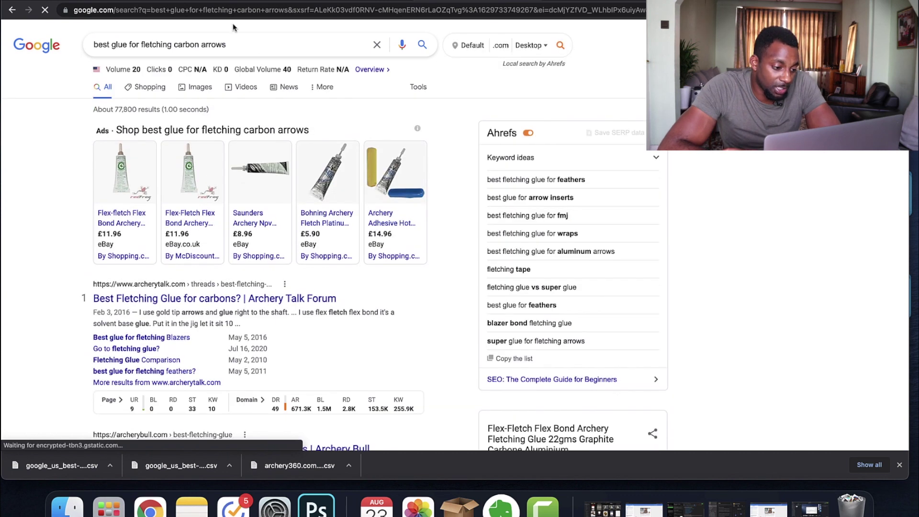
Examine the domain ratings and referring domains of the Google results for "best glue for fletching carbon arrows".
scroll(221, 205, "down", 5)
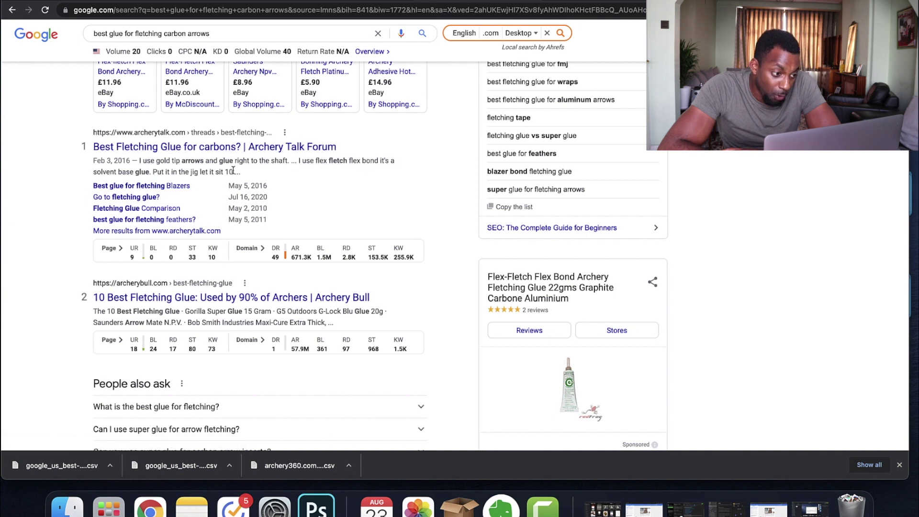
scroll(234, 171, "down", 5)
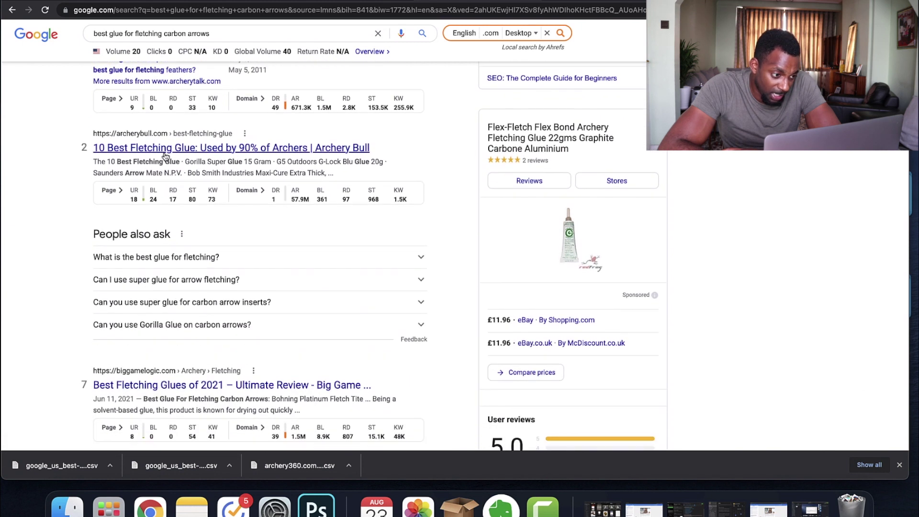
scroll(280, 187, "down", 15)
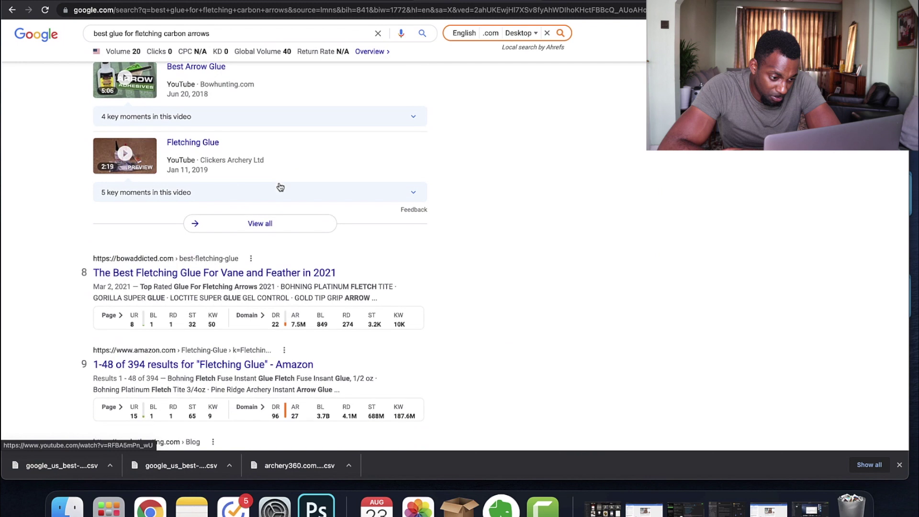
scroll(280, 187, "down", 12)
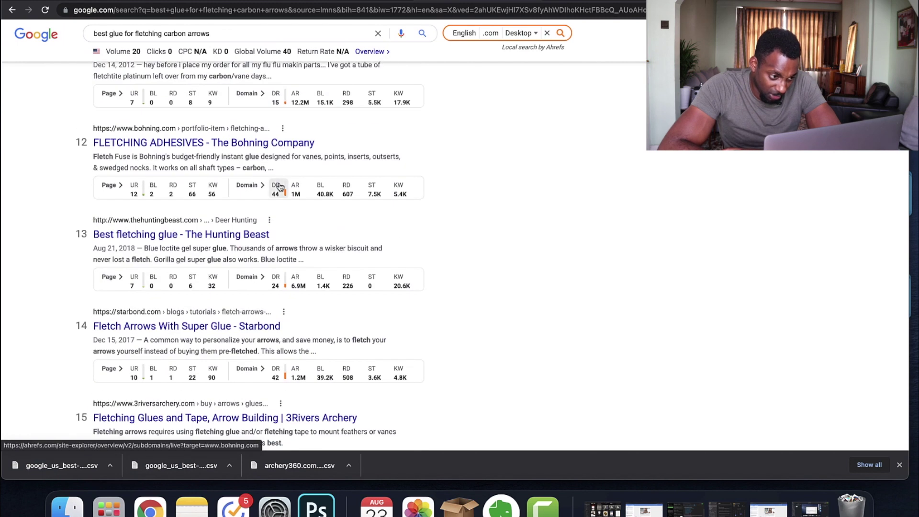
scroll(280, 187, "up", 20)
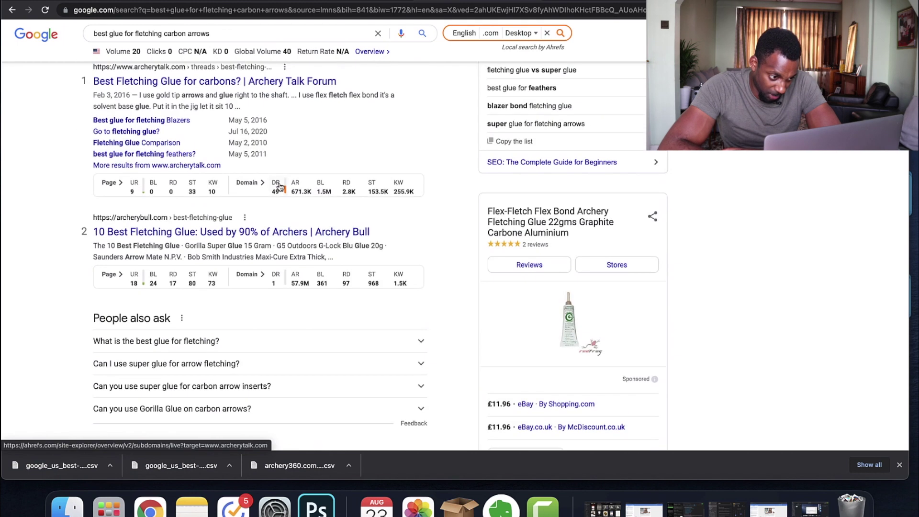
scroll(162, 247, "up", 1)
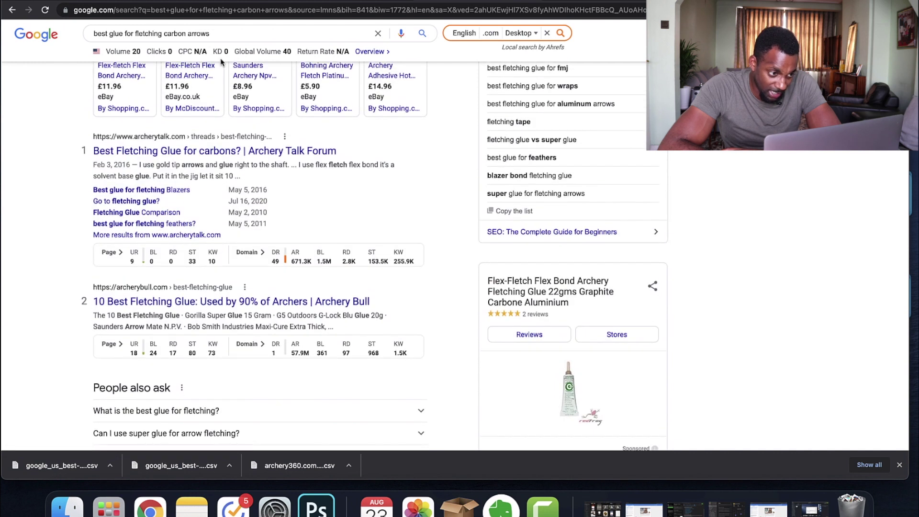
scroll(262, 215, "down", 1)
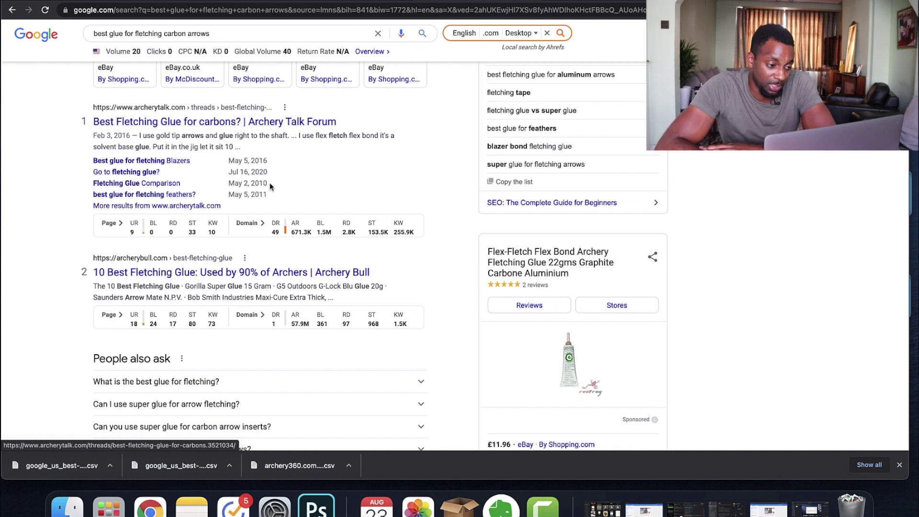
scroll(270, 183, "down", 1)
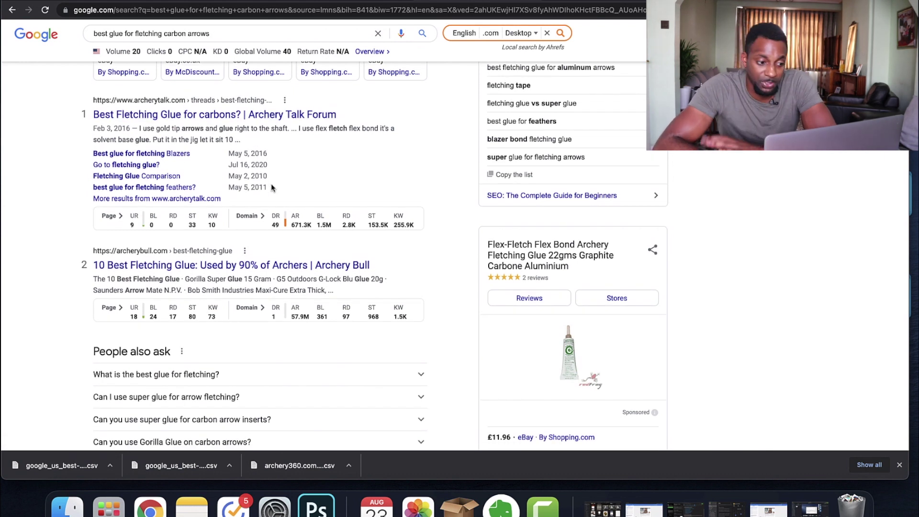
Open the archerybull.com best fletching glue article from the results and look through its full content.
left_click(283, 264)
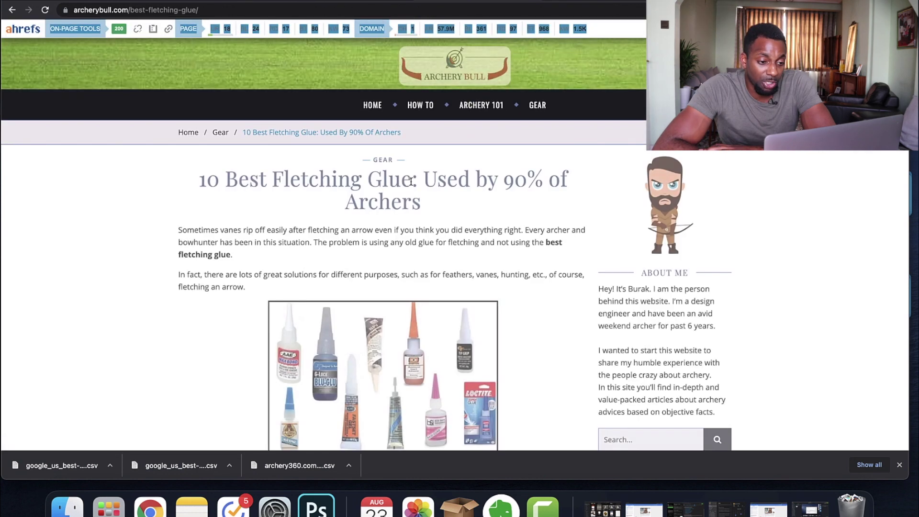
scroll(506, 263, "down", 20)
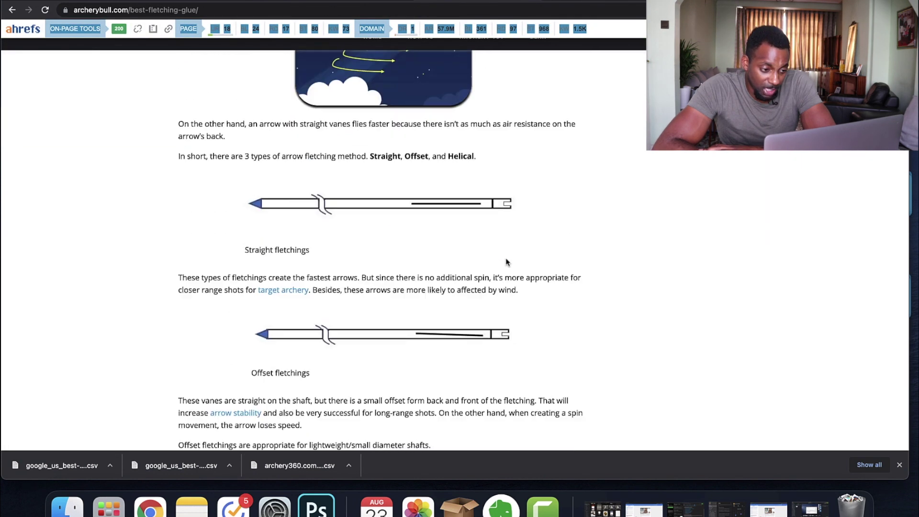
scroll(507, 263, "down", 20)
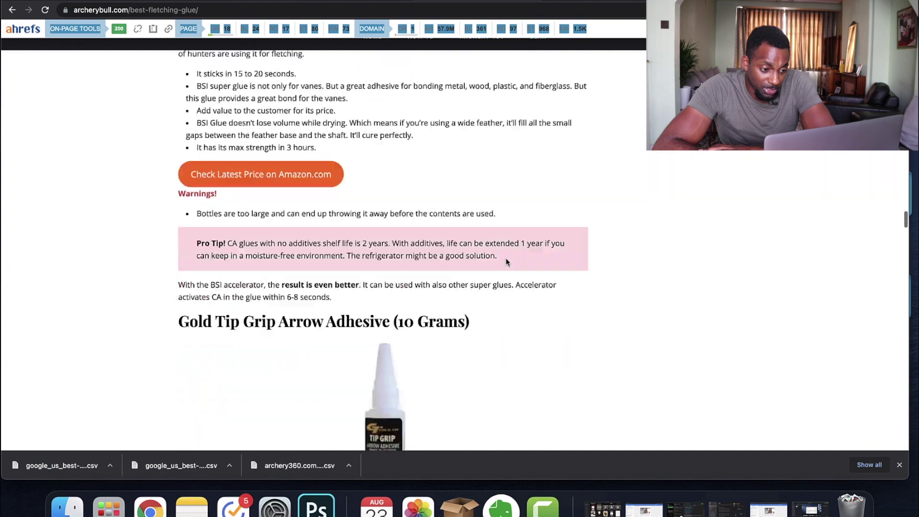
scroll(506, 263, "down", 20)
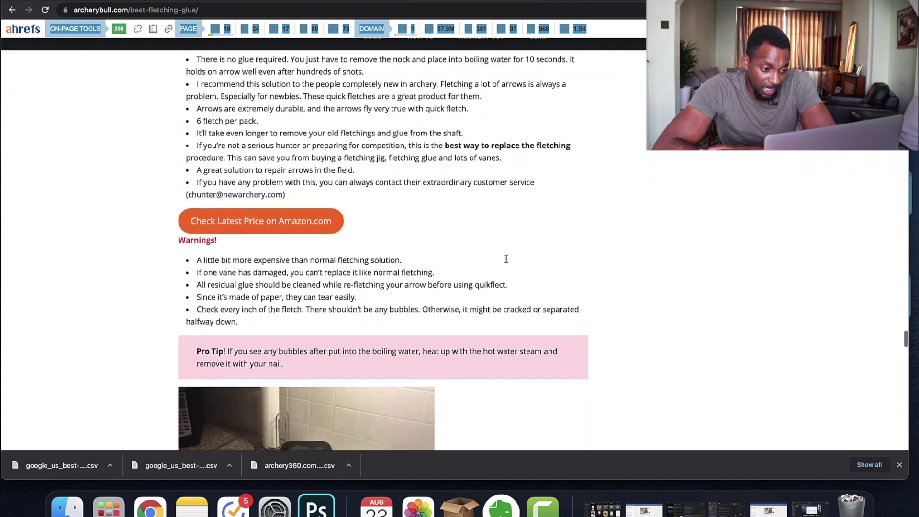
scroll(507, 259, "down", 20)
scroll(507, 259, "up", 20)
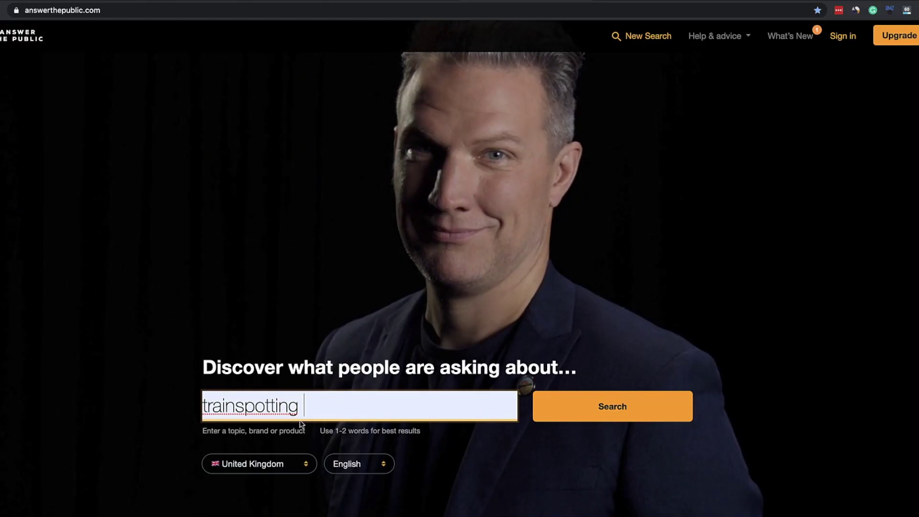
In AnswerThePublic, set the country to United States and run the search for "trainspotting".
left_click(295, 462)
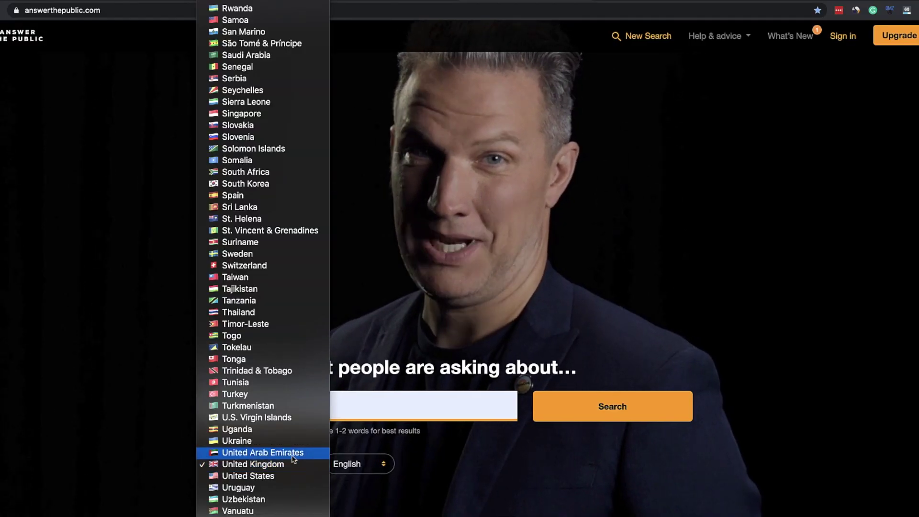
left_click(288, 478)
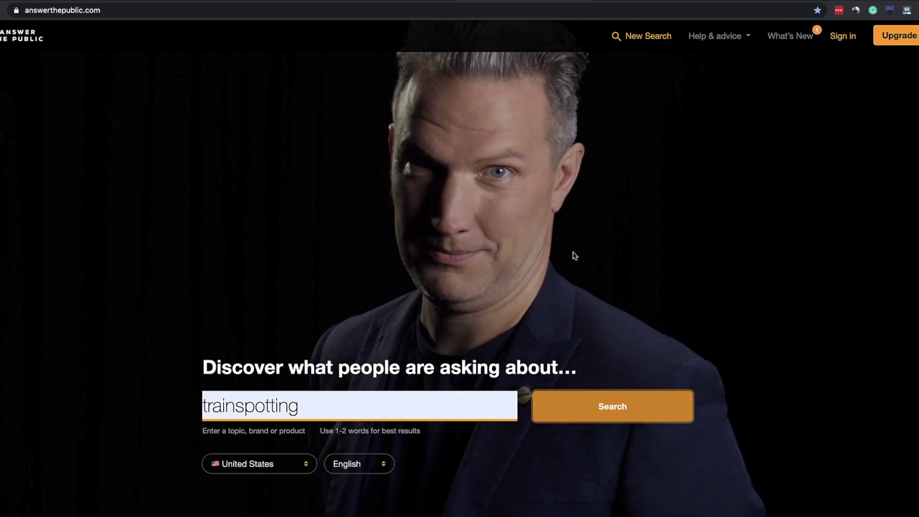
key("Return")
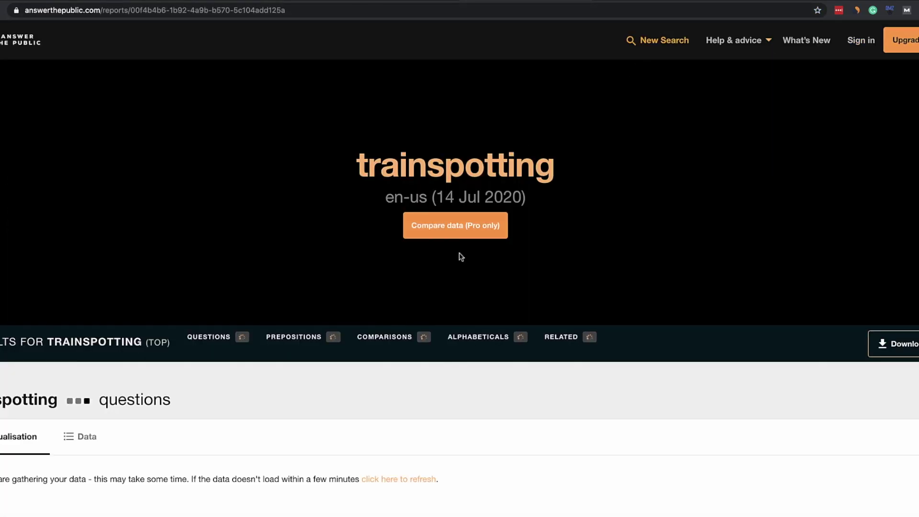
Look through the trainspotting report's comparison and alphabetical keyword lists, dismissing the beginner's course pop-up.
scroll(454, 287, "down", 6)
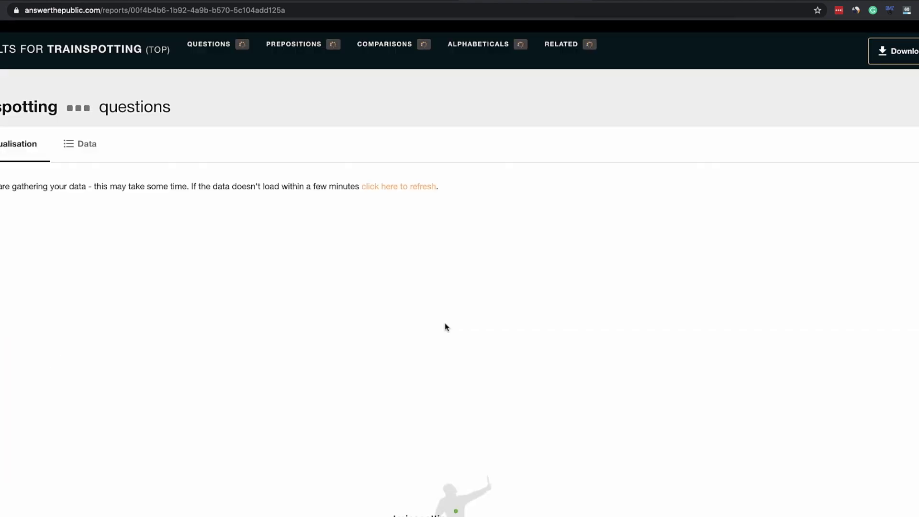
scroll(444, 327, "down", 1)
scroll(390, 252, "down", 10)
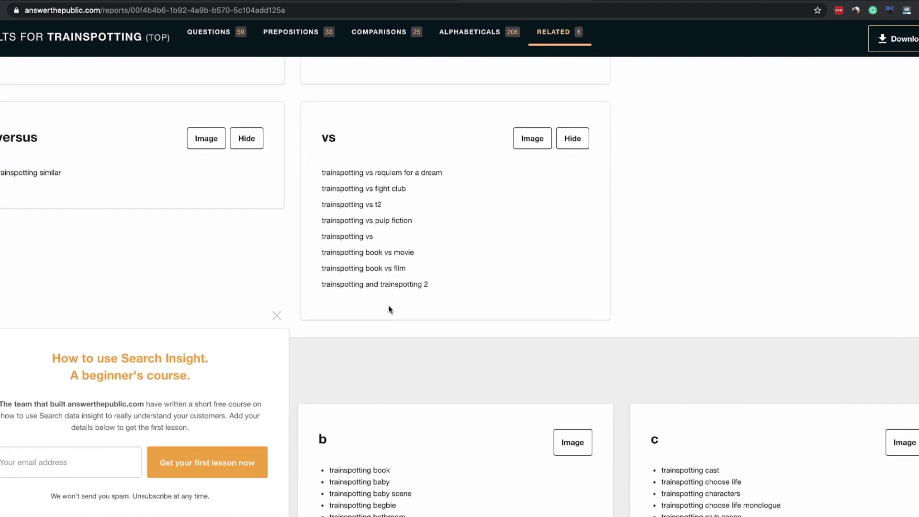
left_click(275, 316)
scroll(404, 330, "down", 3)
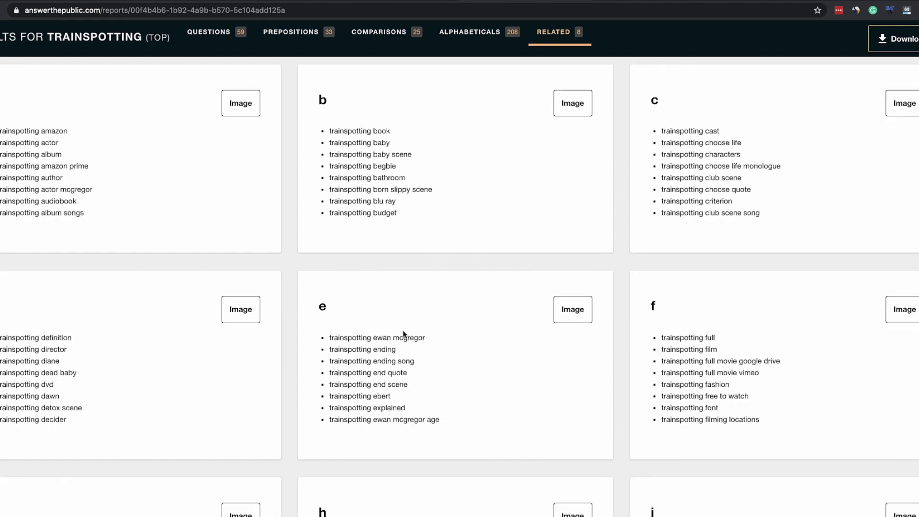